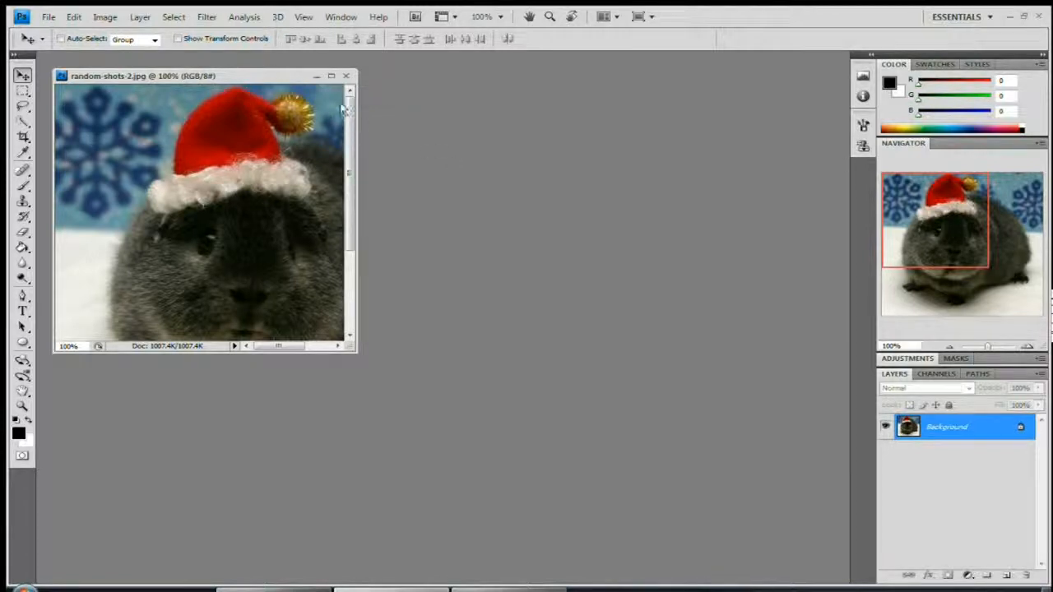
Dock the random-shots-2.jpg window and apply Hue/Saturation to the photo with hue +70 and saturation +74
{"action": "left_click_drag", "start_coordinate": [276, 76], "coordinate": [266, 58]}
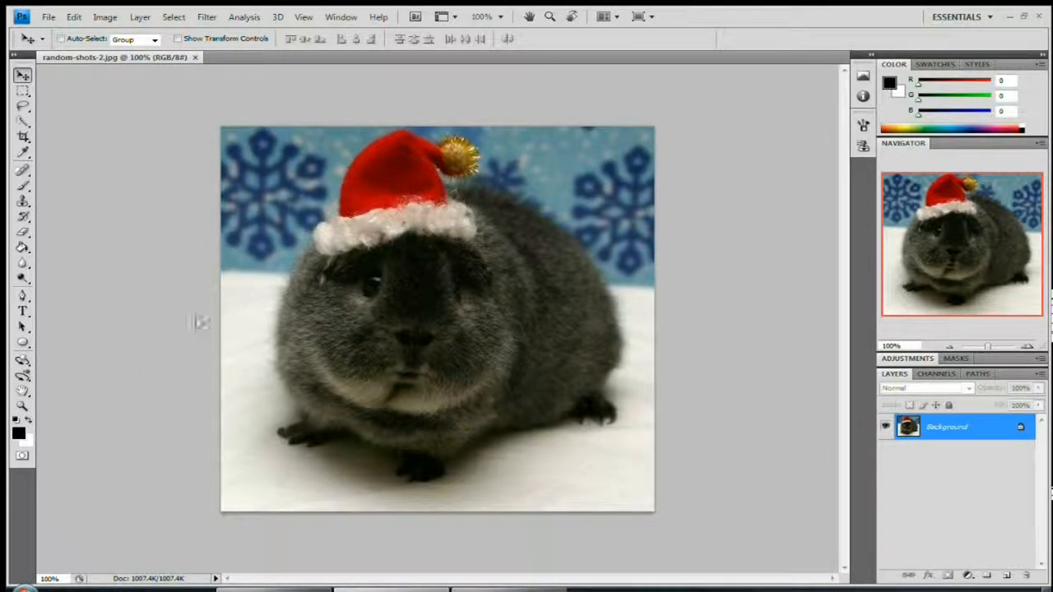
{"action": "left_click", "coordinate": [103, 19]}
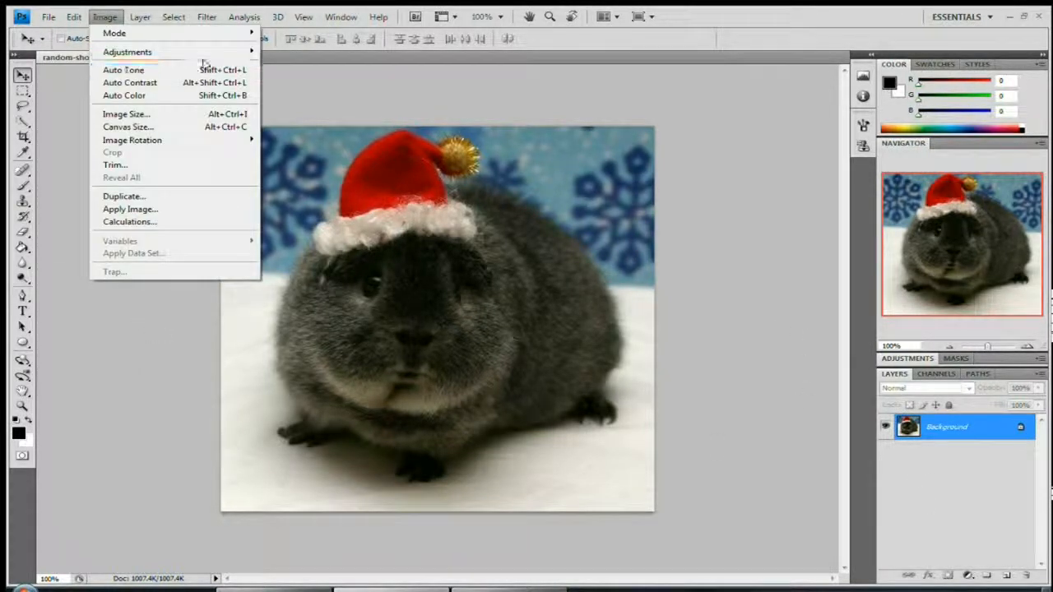
{"action": "mouse_move", "coordinate": [237, 53]}
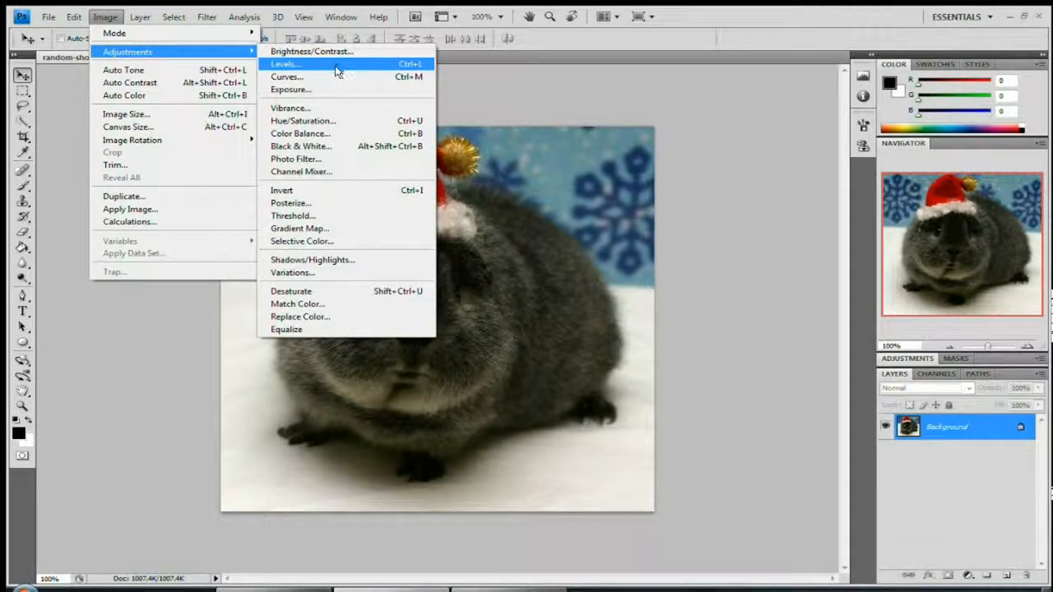
{"action": "left_click", "coordinate": [341, 124]}
{"action": "left_click_drag", "start_coordinate": [747, 212], "coordinate": [770, 217]}
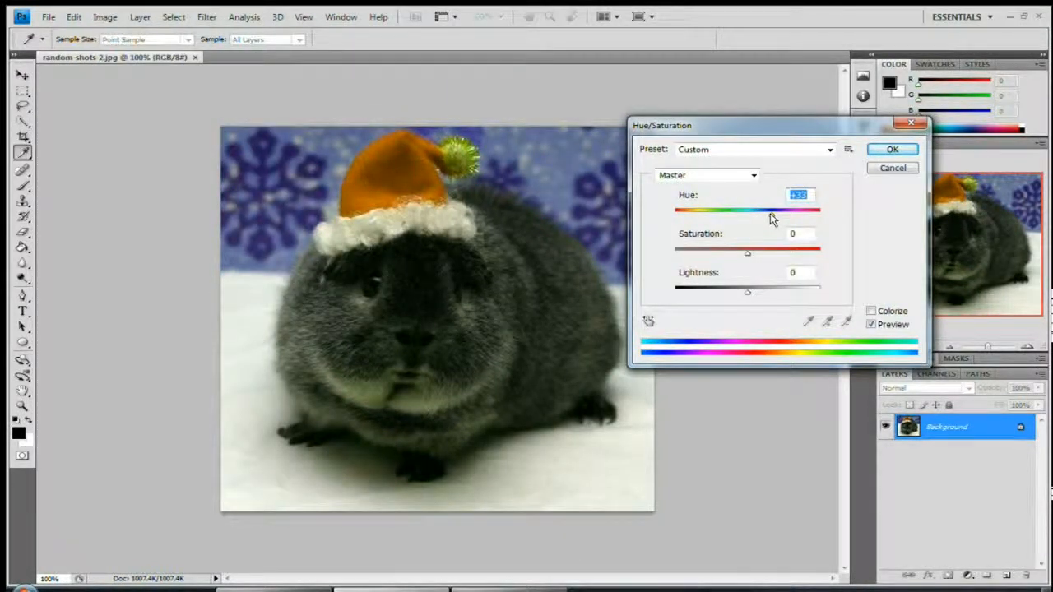
{"action": "mouse_move", "coordinate": [771, 216]}
{"action": "left_mouse_down"}
{"action": "mouse_move", "coordinate": [759, 221]}
{"action": "mouse_move", "coordinate": [796, 221]}
{"action": "mouse_move", "coordinate": [782, 217]}
{"action": "left_mouse_up"}
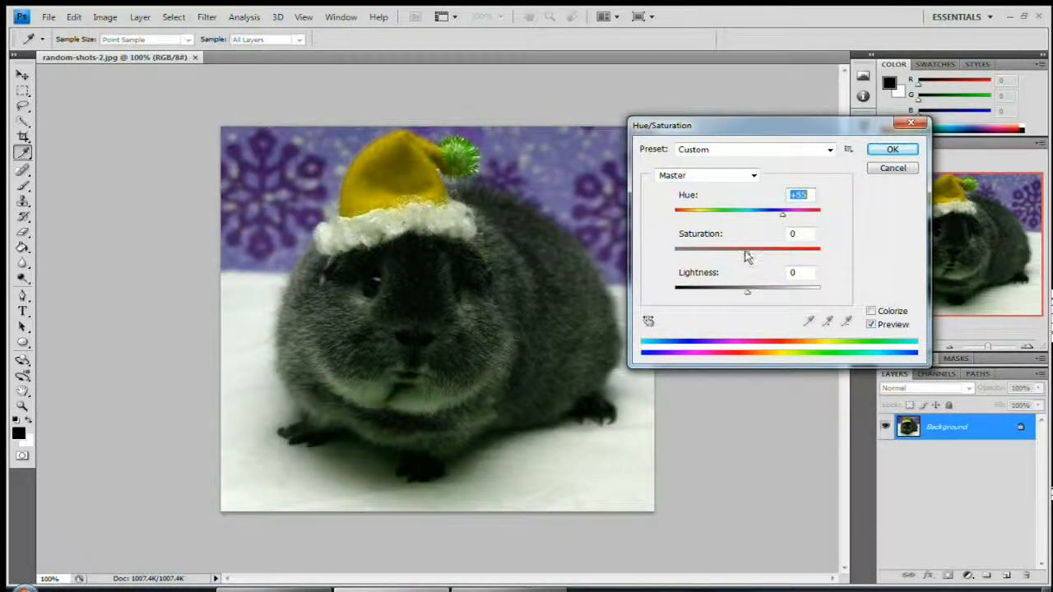
{"action": "left_click_drag", "start_coordinate": [747, 253], "coordinate": [799, 264]}
{"action": "left_click_drag", "start_coordinate": [789, 223], "coordinate": [788, 218]}
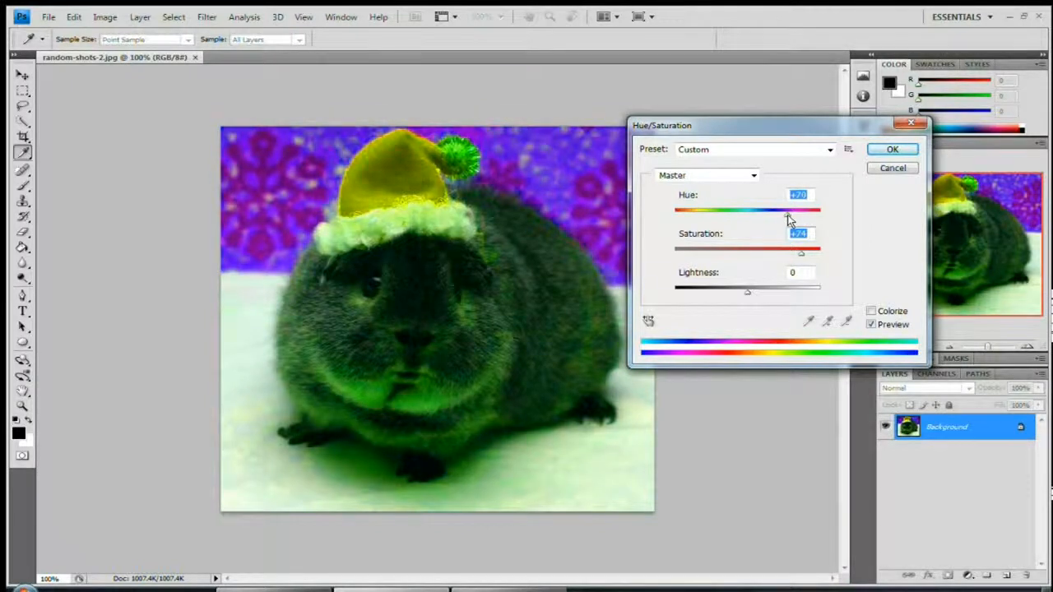
{"action": "left_click", "coordinate": [892, 151]}
{"action": "key", "text": "v"}
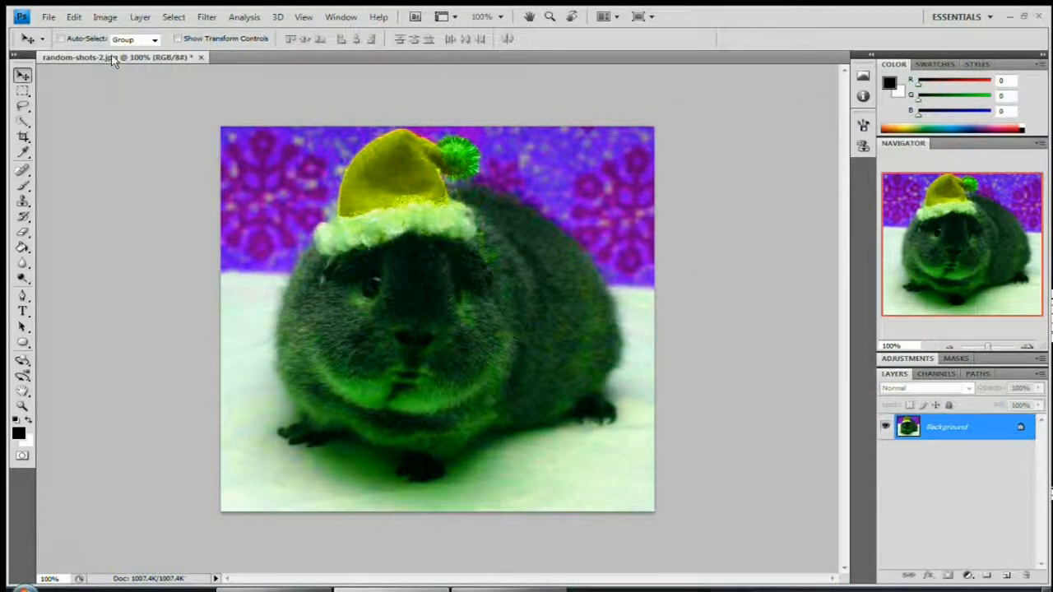
Brighten the photo with Levels by lowering the RGB white input level to 122
{"action": "left_click", "coordinate": [104, 17]}
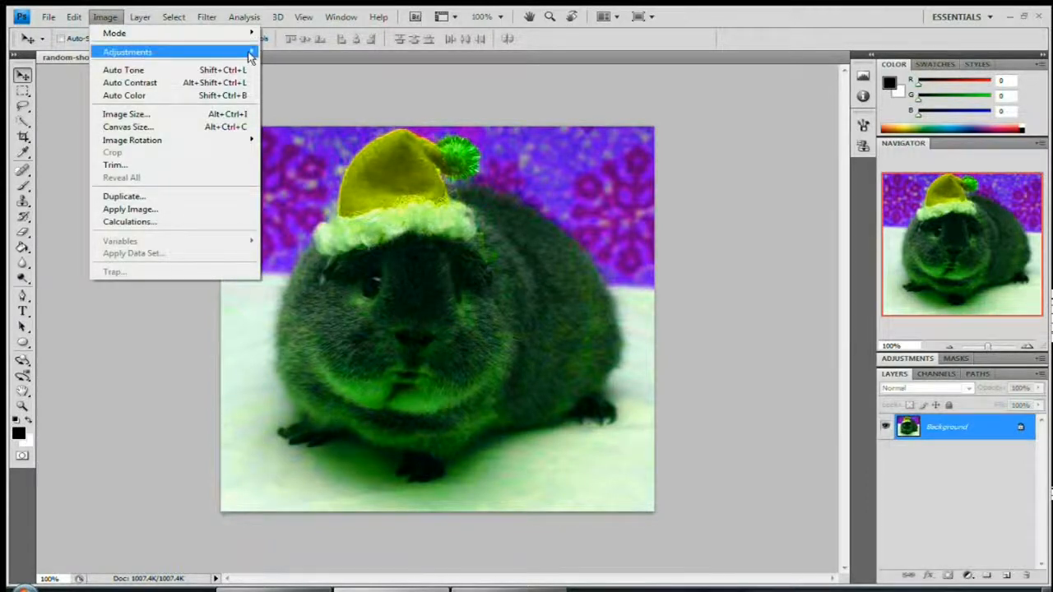
{"action": "mouse_move", "coordinate": [250, 57]}
{"action": "left_click", "coordinate": [296, 65]}
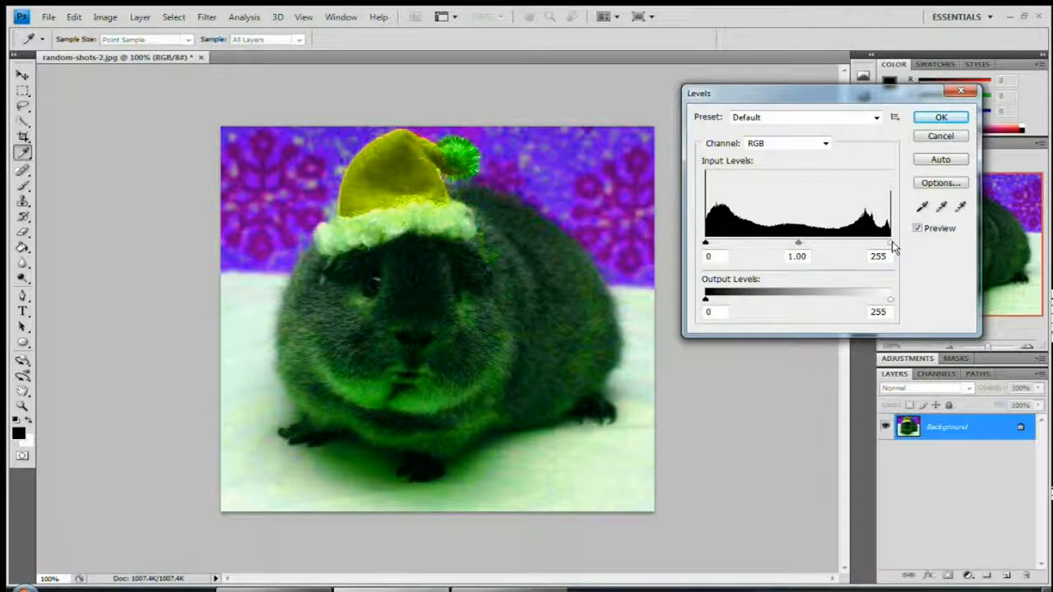
{"action": "left_click_drag", "start_coordinate": [894, 247], "coordinate": [795, 259]}
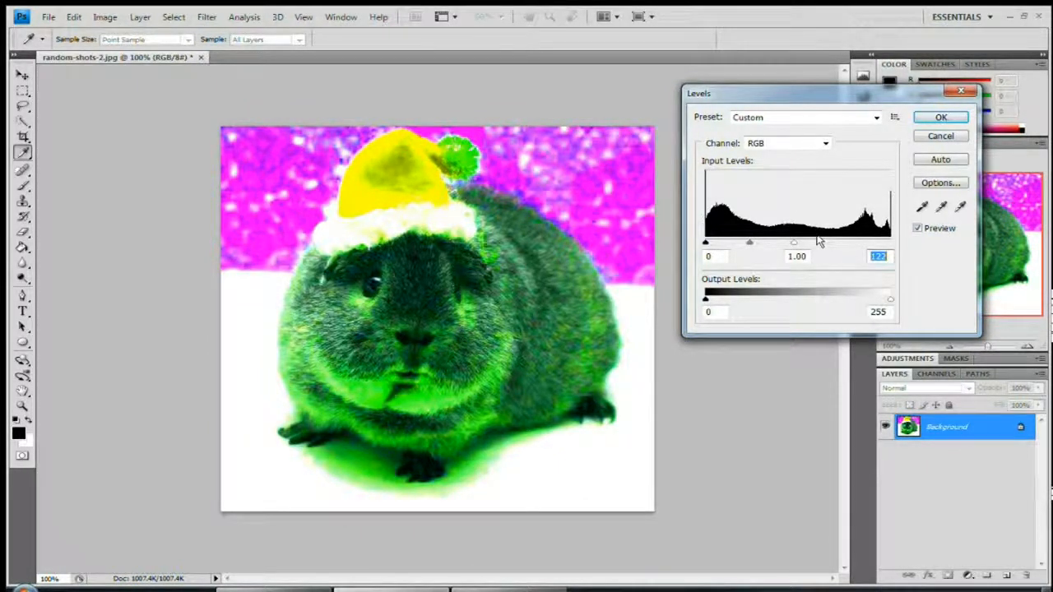
{"action": "left_click", "coordinate": [941, 117]}
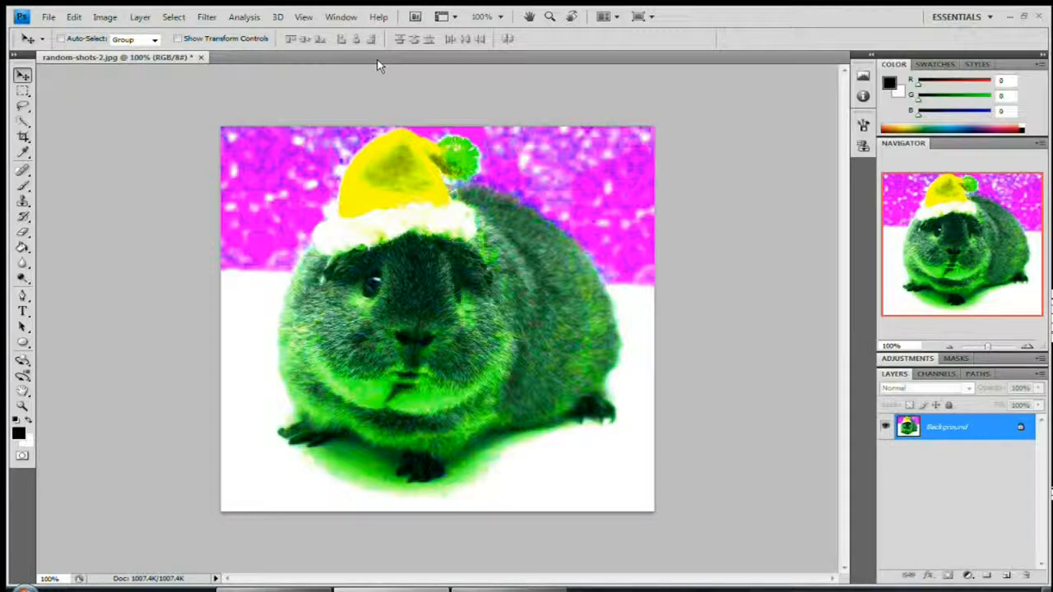
Preview the Artistic filters on the photo, including Colored Pencil, Cutout, Film Grain, Fresco, Neon Glow, Palette Knife and Rough Pastels
{"action": "left_click", "coordinate": [208, 17]}
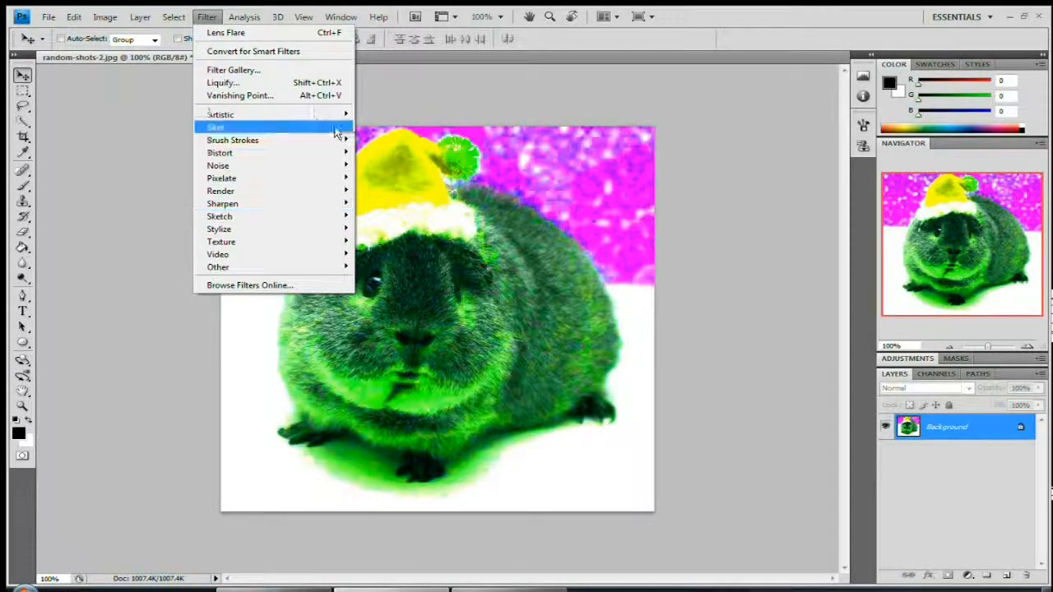
{"action": "mouse_move", "coordinate": [351, 115]}
{"action": "left_click", "coordinate": [397, 115]}
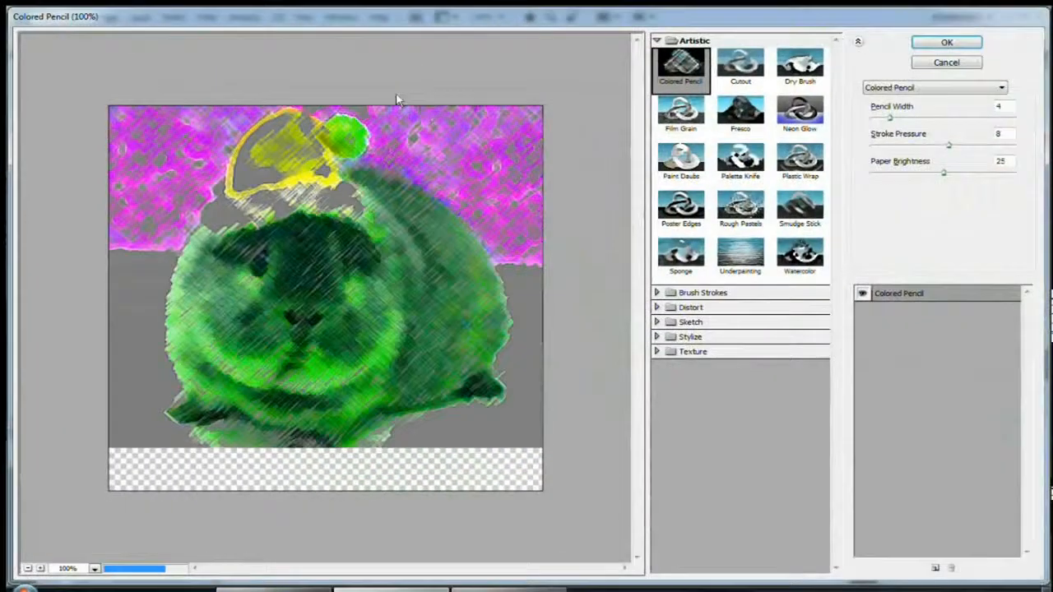
{"action": "left_click", "coordinate": [740, 66]}
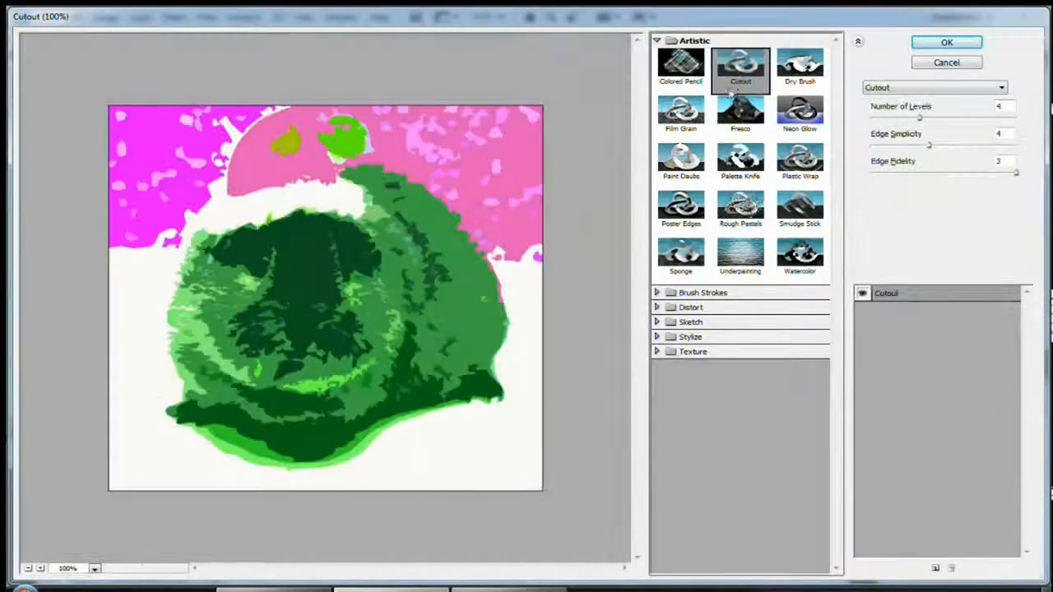
{"action": "left_click", "coordinate": [798, 72]}
{"action": "left_click", "coordinate": [695, 123]}
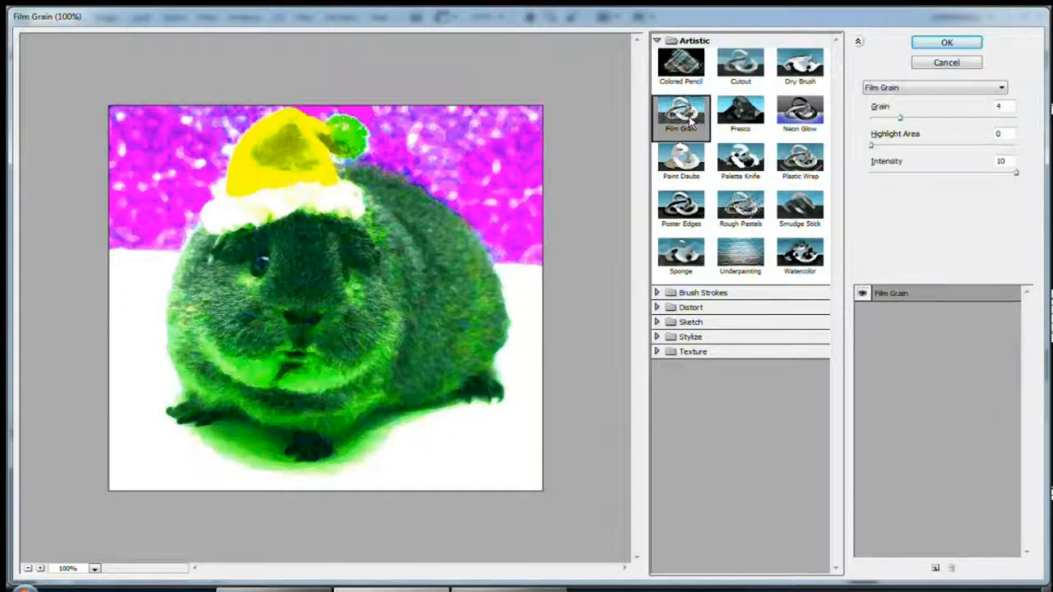
{"action": "left_click", "coordinate": [729, 132]}
{"action": "left_click", "coordinate": [816, 125]}
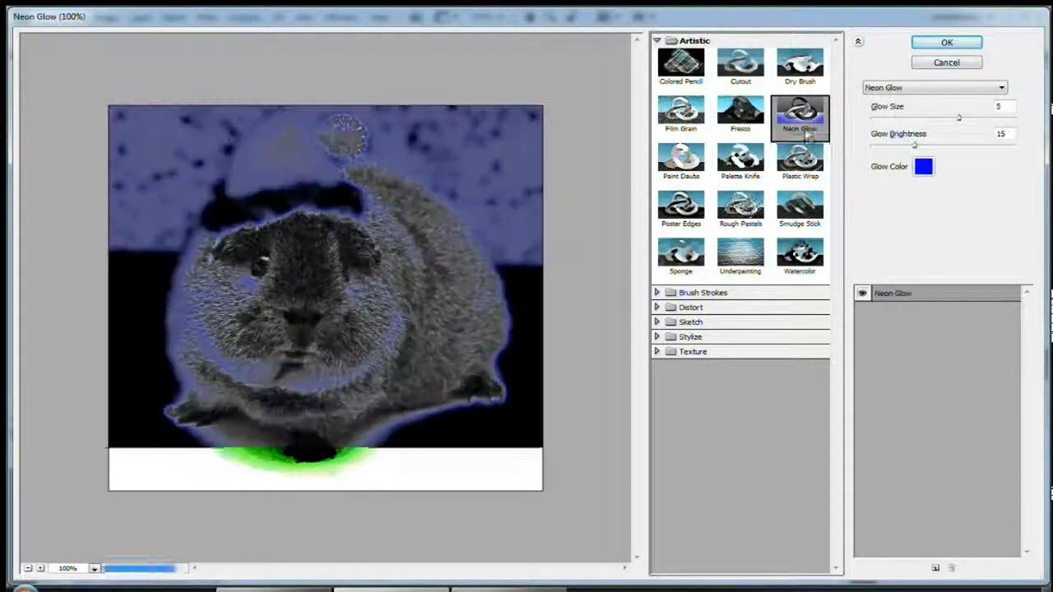
{"action": "left_click", "coordinate": [684, 169]}
{"action": "left_click", "coordinate": [733, 173]}
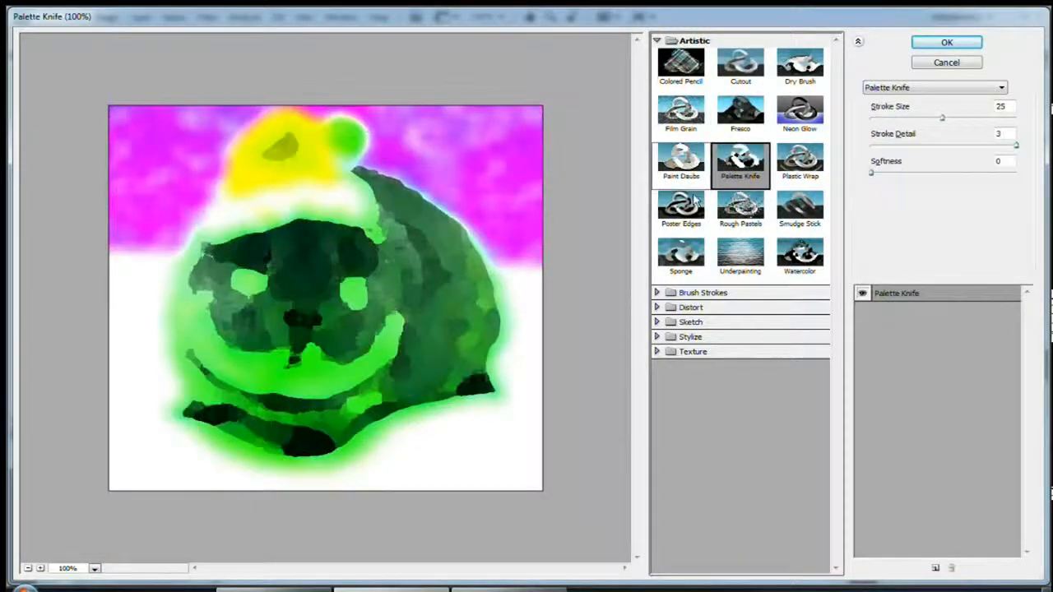
{"action": "left_click", "coordinate": [681, 207]}
{"action": "left_click", "coordinate": [740, 207]}
Apply the Dry Brush filter with brush size 2, brush detail 8 and texture 1
{"action": "left_click", "coordinate": [800, 66]}
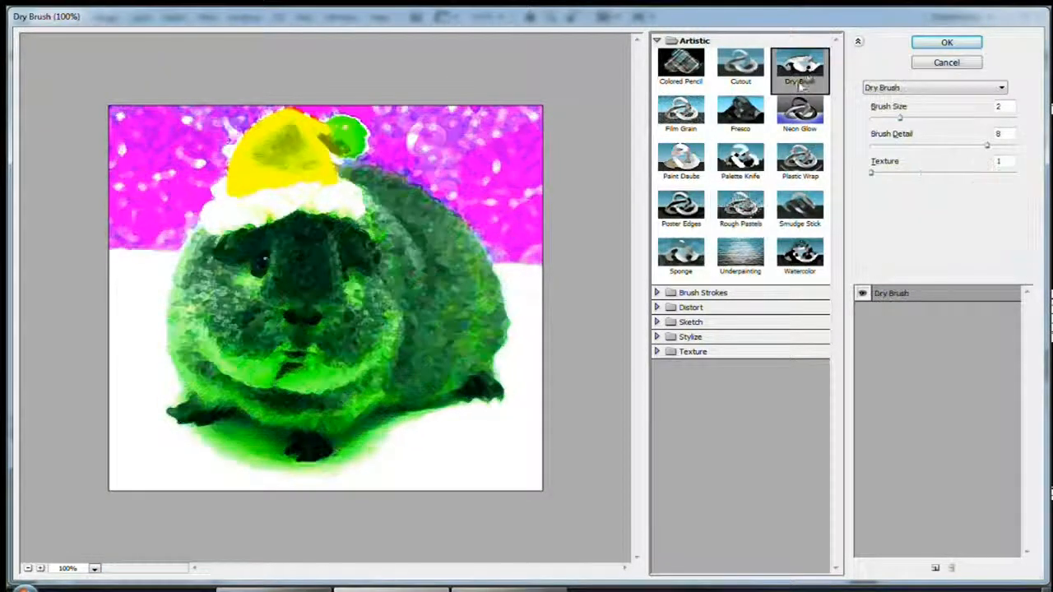
{"action": "mouse_move", "coordinate": [903, 122]}
{"action": "left_mouse_down"}
{"action": "mouse_move", "coordinate": [915, 121]}
{"action": "mouse_move", "coordinate": [896, 120]}
{"action": "left_mouse_up"}
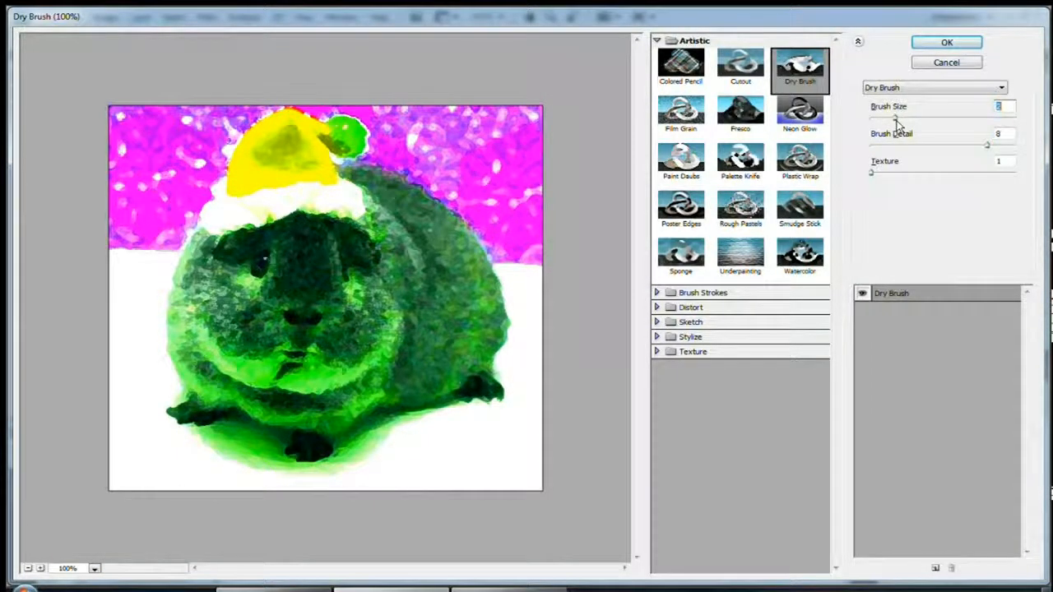
{"action": "left_click", "coordinate": [961, 44]}
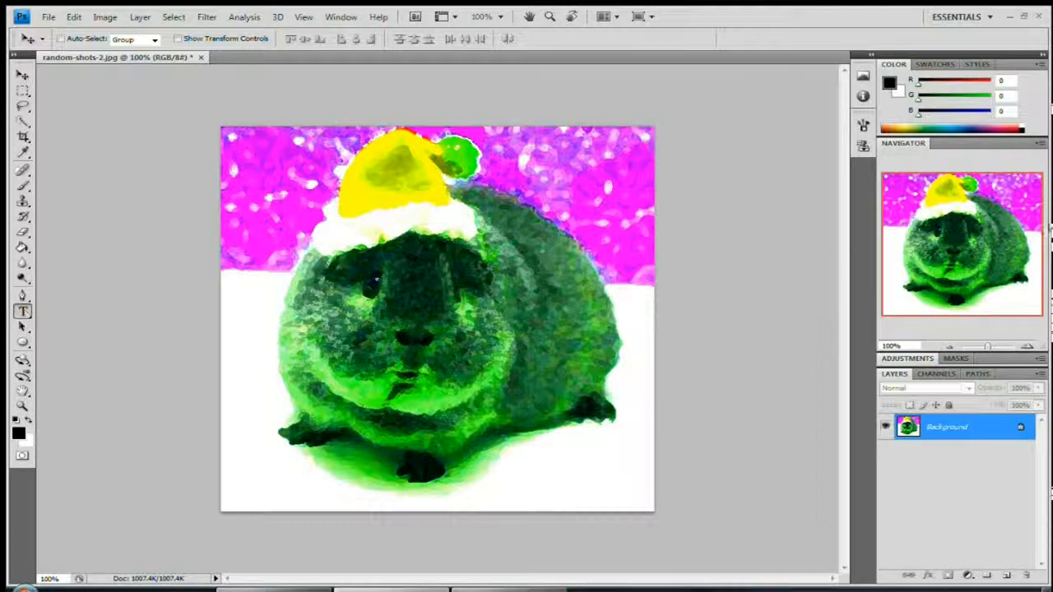
Add the text "The Gorrilas" in black 60 pt Impact and move it up across the hat
{"action": "left_click", "coordinate": [23, 311]}
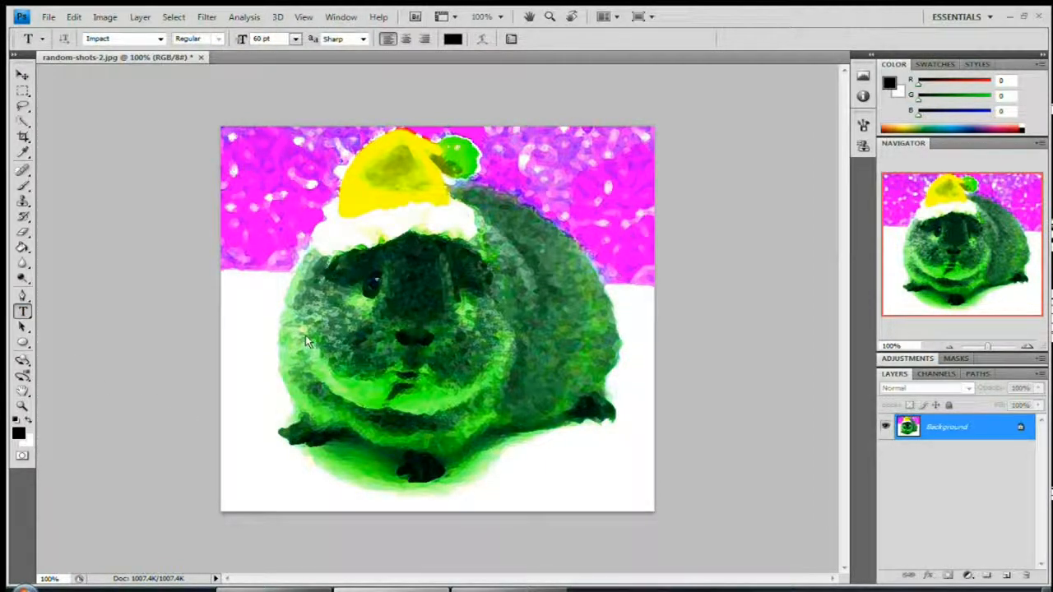
{"action": "left_click", "coordinate": [289, 411]}
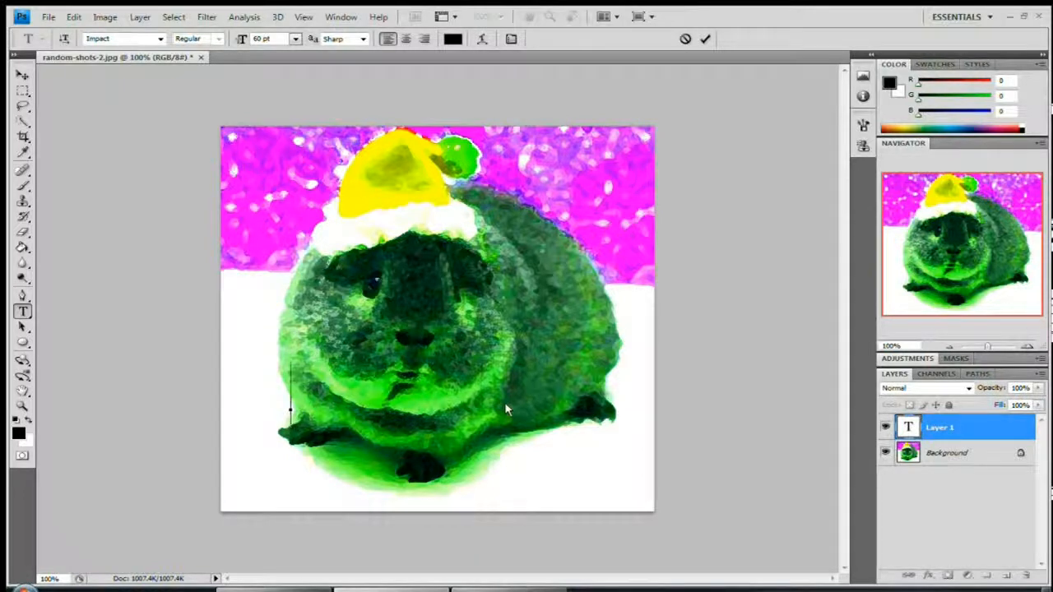
{"action": "left_click", "coordinate": [162, 39]}
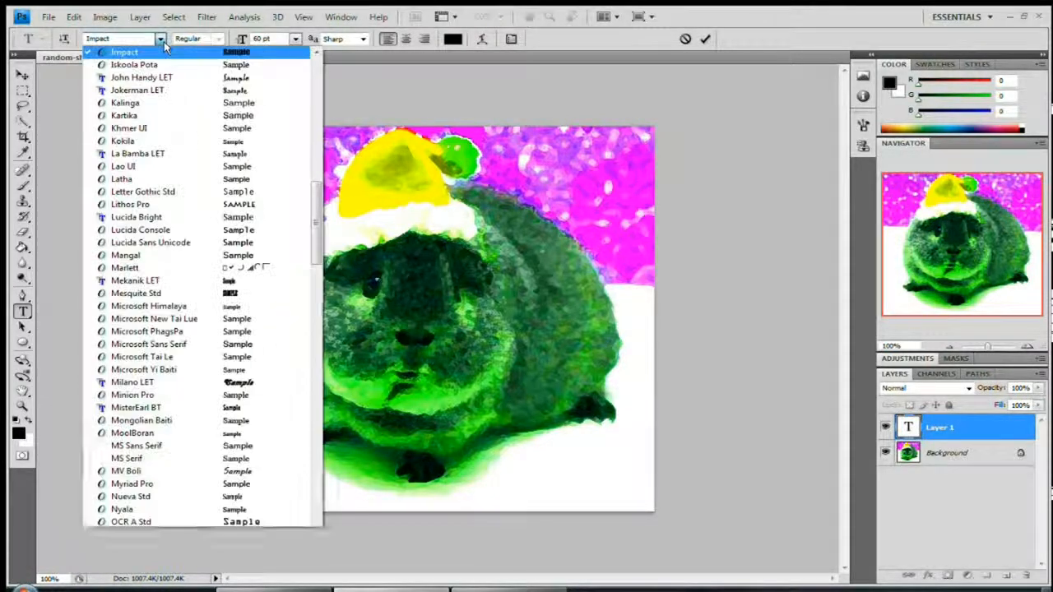
{"action": "left_click", "coordinate": [531, 122]}
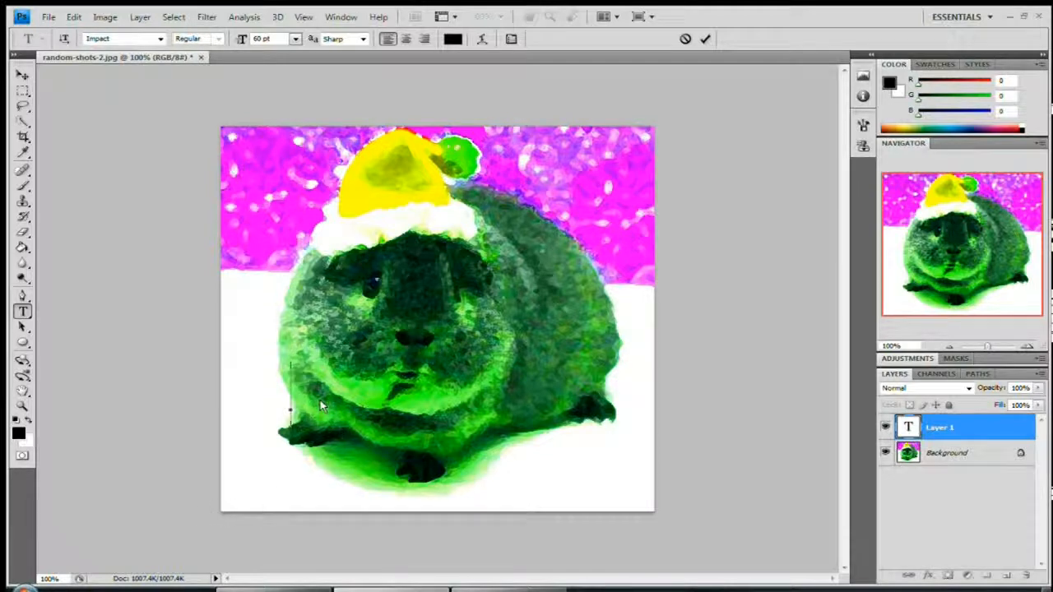
{"action": "type", "text": "The G"}
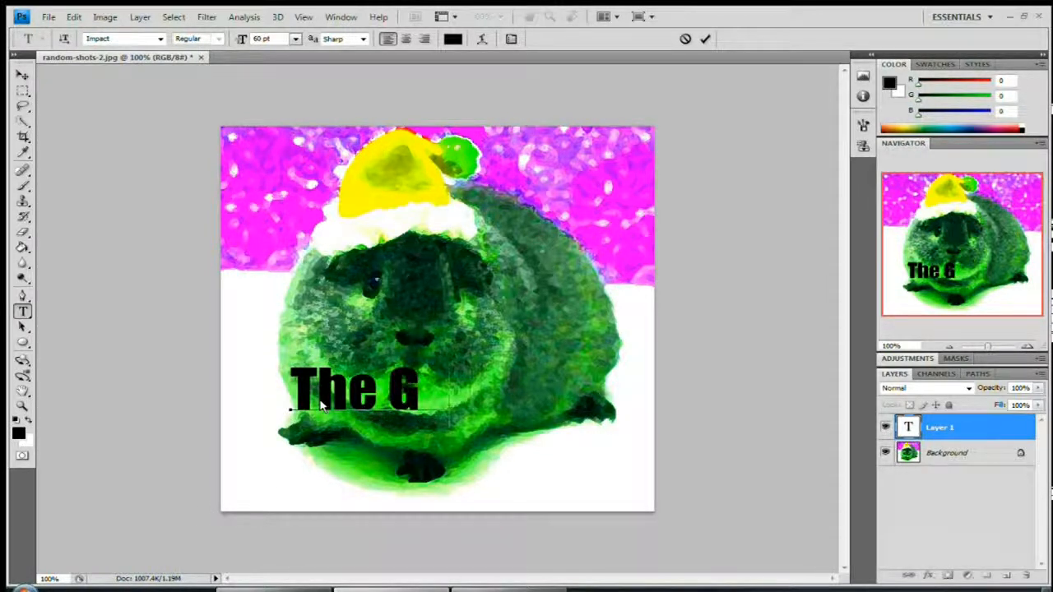
{"action": "type", "text": "orrilas"}
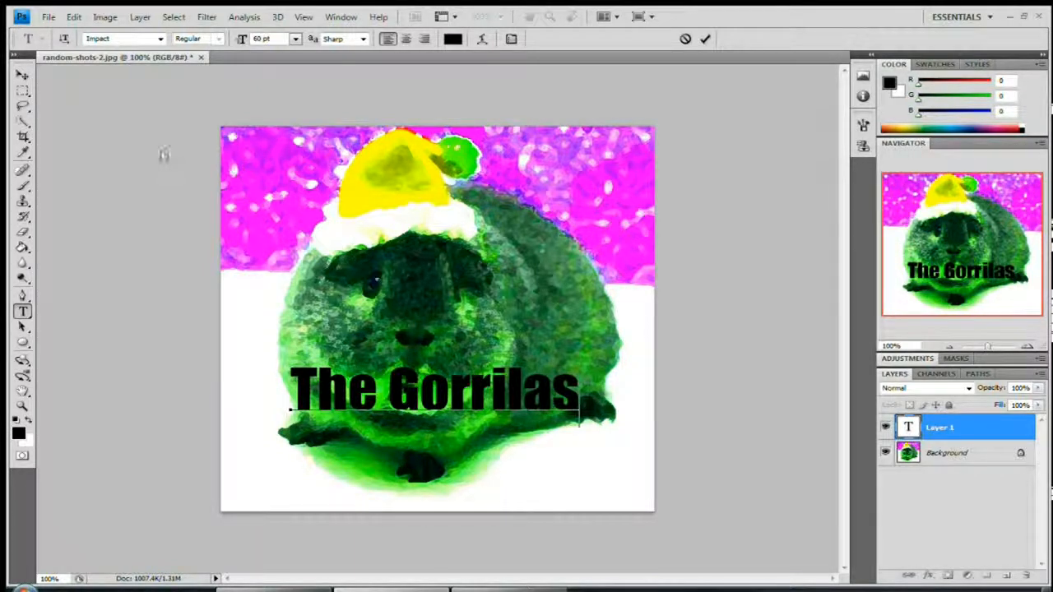
{"action": "left_click", "coordinate": [24, 75]}
{"action": "left_click_drag", "start_coordinate": [403, 398], "coordinate": [453, 186]}
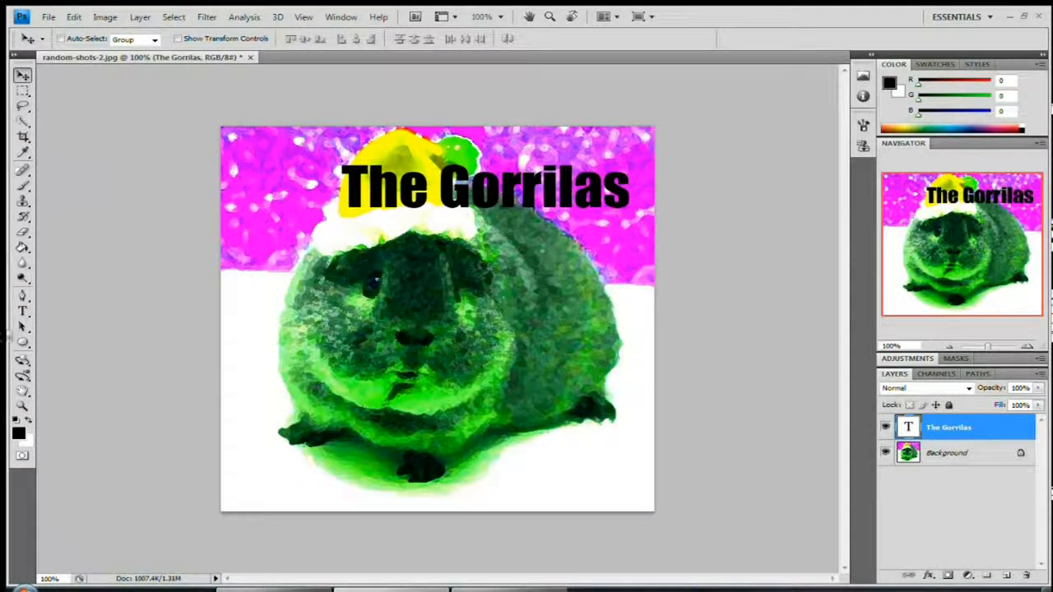
Change the font of the whole "The Gorrilas" text to Calibri
{"action": "left_click", "coordinate": [22, 311]}
{"action": "left_click_drag", "start_coordinate": [634, 210], "coordinate": [344, 198]}
{"action": "left_click", "coordinate": [161, 42]}
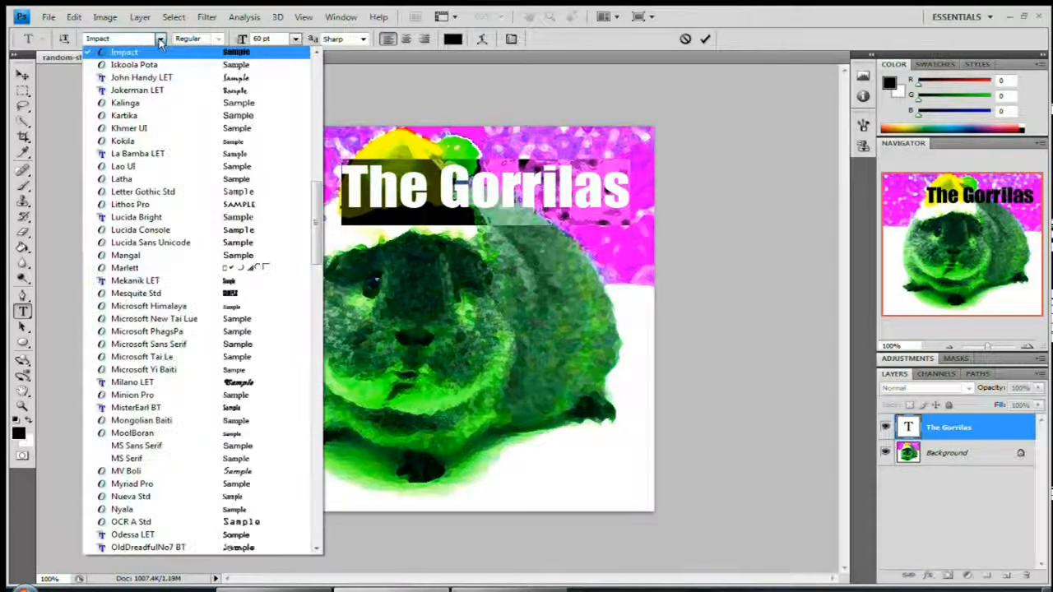
{"action": "left_click_drag", "start_coordinate": [320, 210], "coordinate": [312, 61]}
{"action": "left_click", "coordinate": [132, 216]}
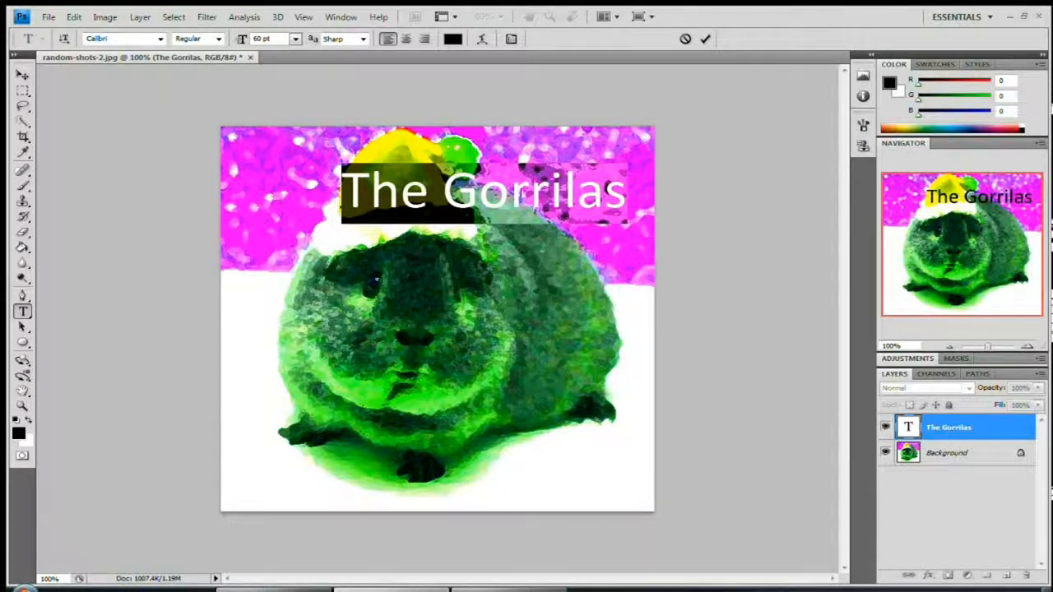
Set the text's font to Comic Sans MS and shift it left so the whole title fits inside the image
{"action": "left_click", "coordinate": [161, 39]}
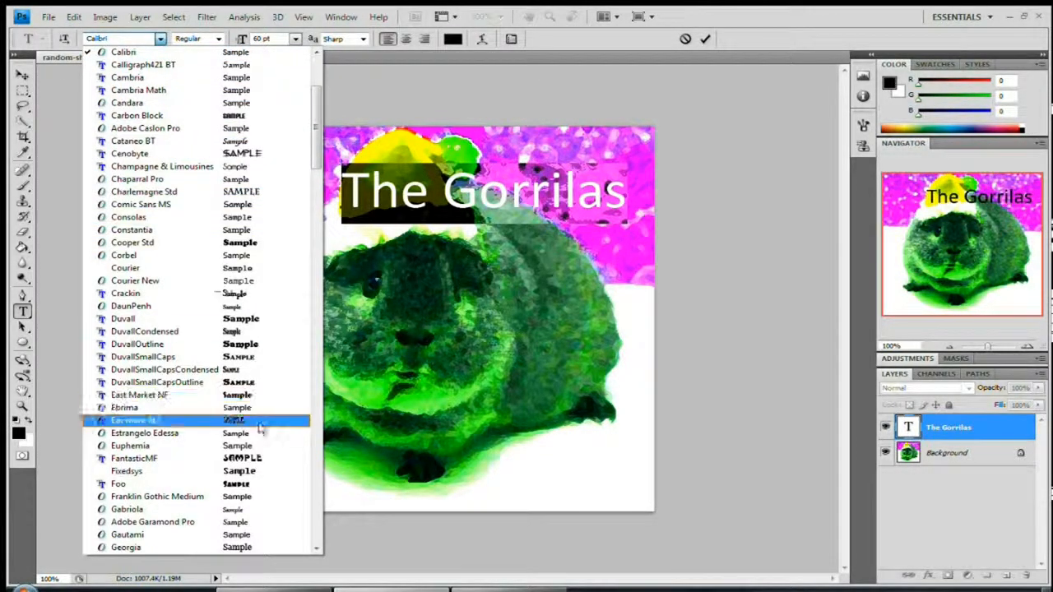
{"action": "left_click", "coordinate": [205, 204]}
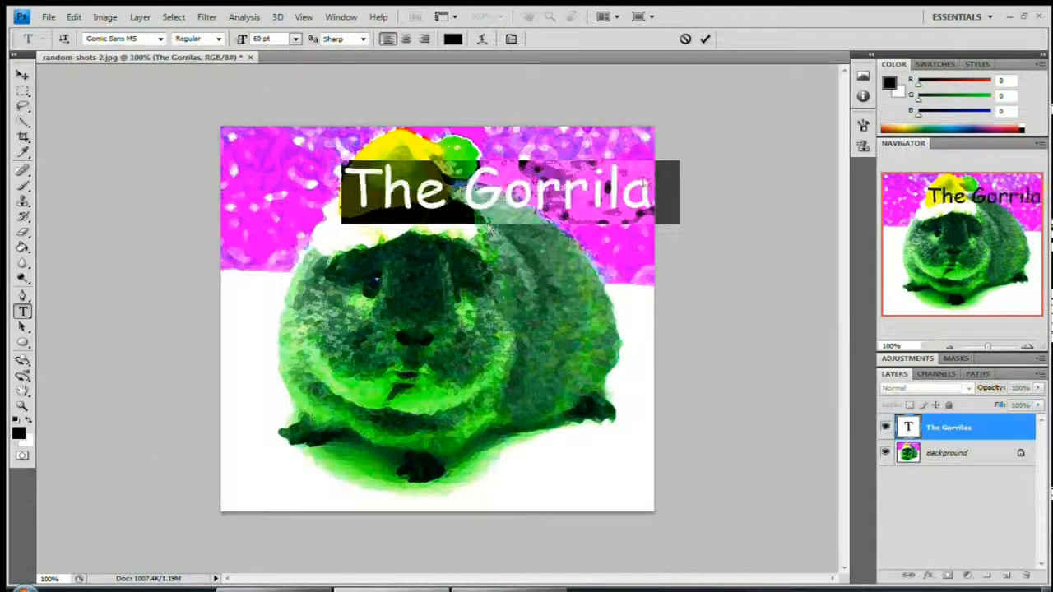
{"action": "left_click", "coordinate": [22, 75]}
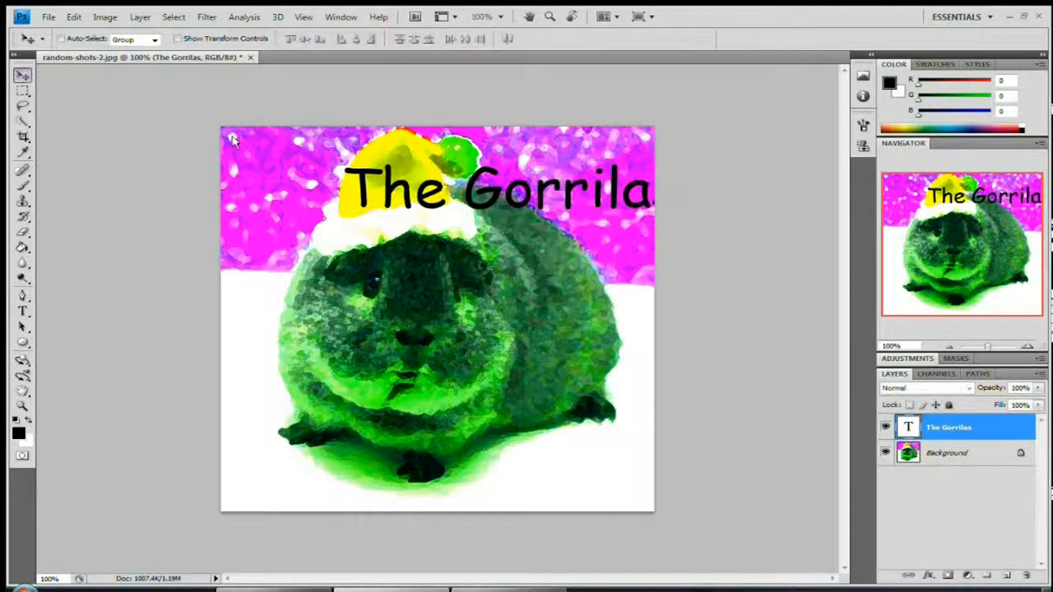
{"action": "left_click_drag", "start_coordinate": [362, 179], "coordinate": [306, 173]}
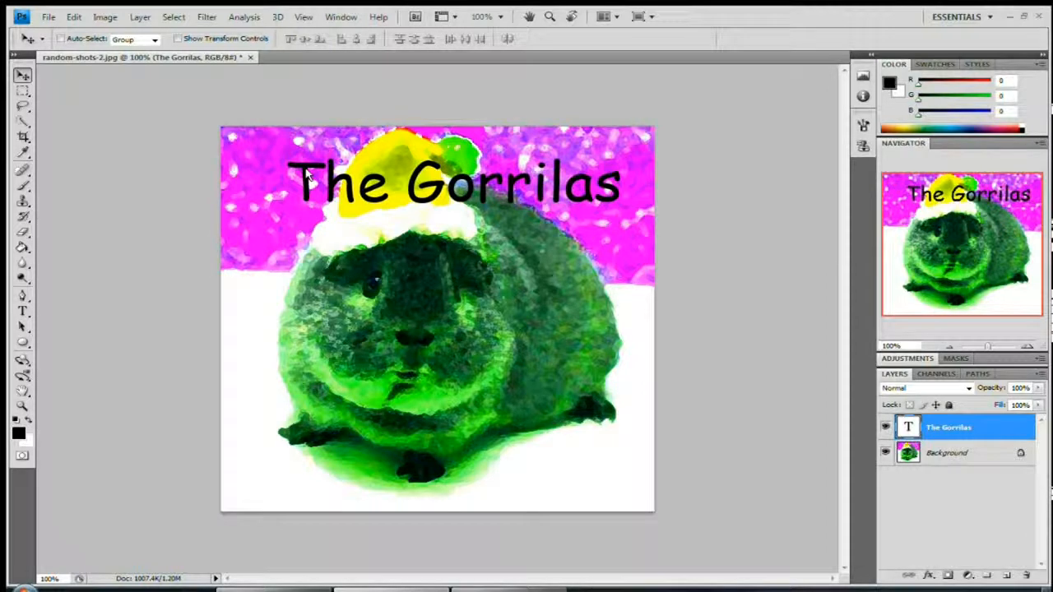
Change the font of the whole "The Gorrilas" title to Impact
{"action": "left_click", "coordinate": [22, 311]}
{"action": "left_click_drag", "start_coordinate": [618, 193], "coordinate": [285, 186]}
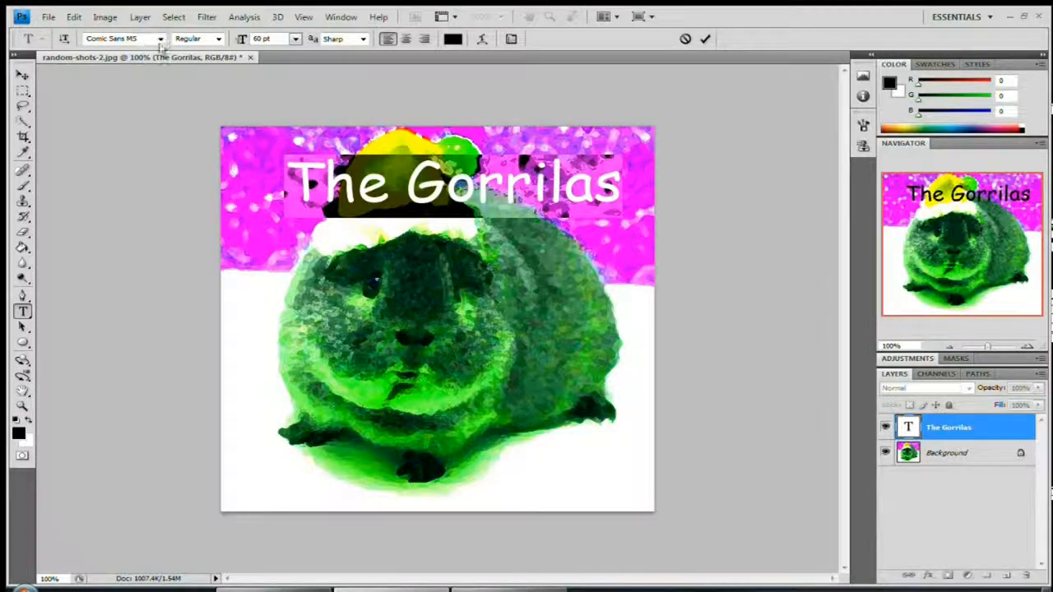
{"action": "left_click", "coordinate": [161, 38]}
{"action": "scroll", "coordinate": [226, 387], "scroll_direction": "down", "scroll_amount": 4}
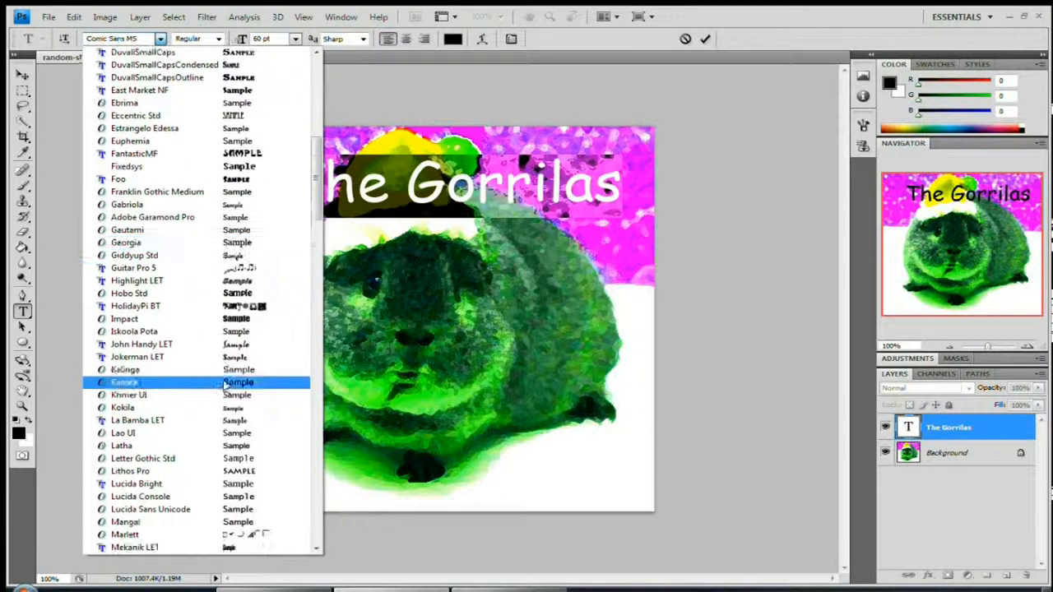
{"action": "left_click", "coordinate": [210, 319]}
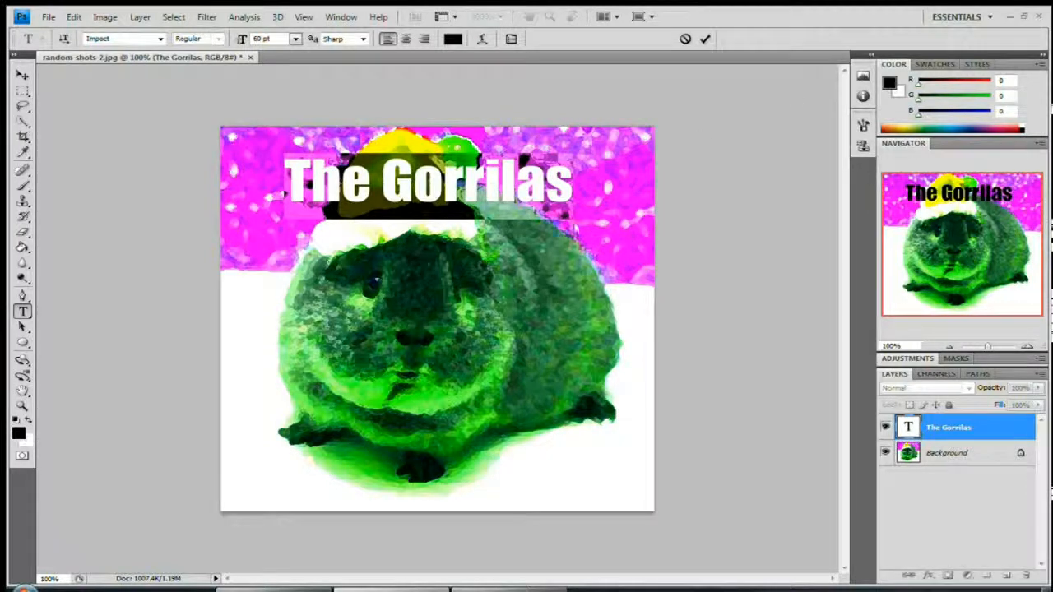
{"action": "left_click", "coordinate": [581, 221]}
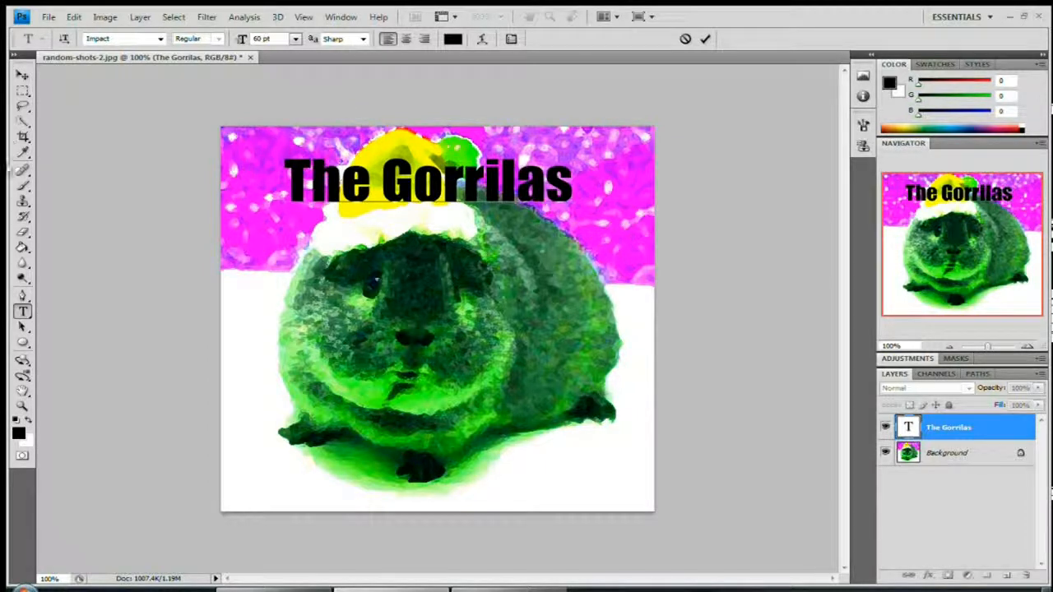
{"action": "left_click", "coordinate": [23, 79]}
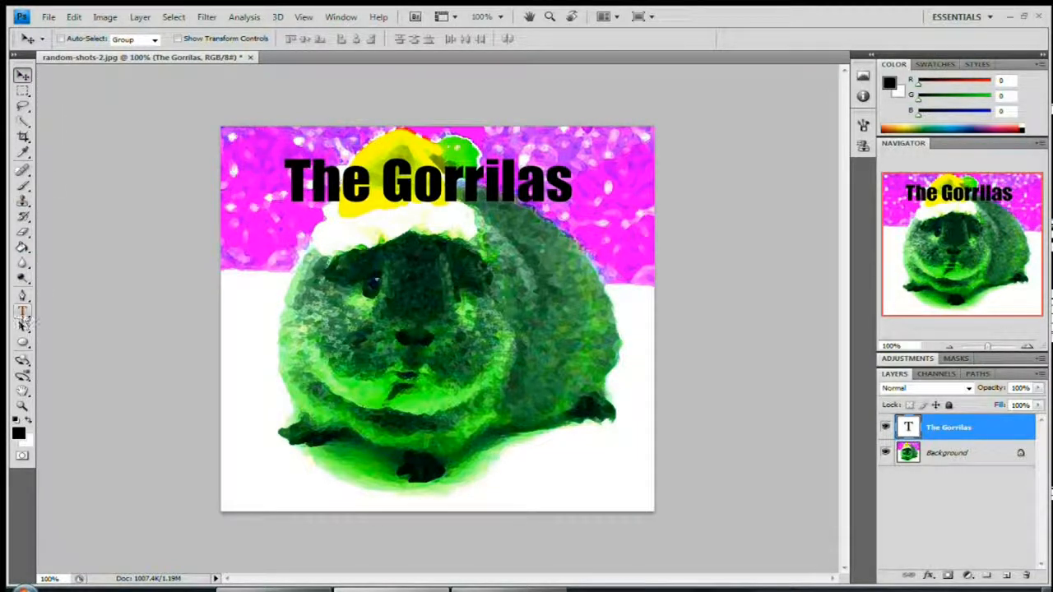
Add a pure red (ff0000) outside stroke to the "The Gorrilas" text layer
{"action": "double_click", "coordinate": [1011, 431]}
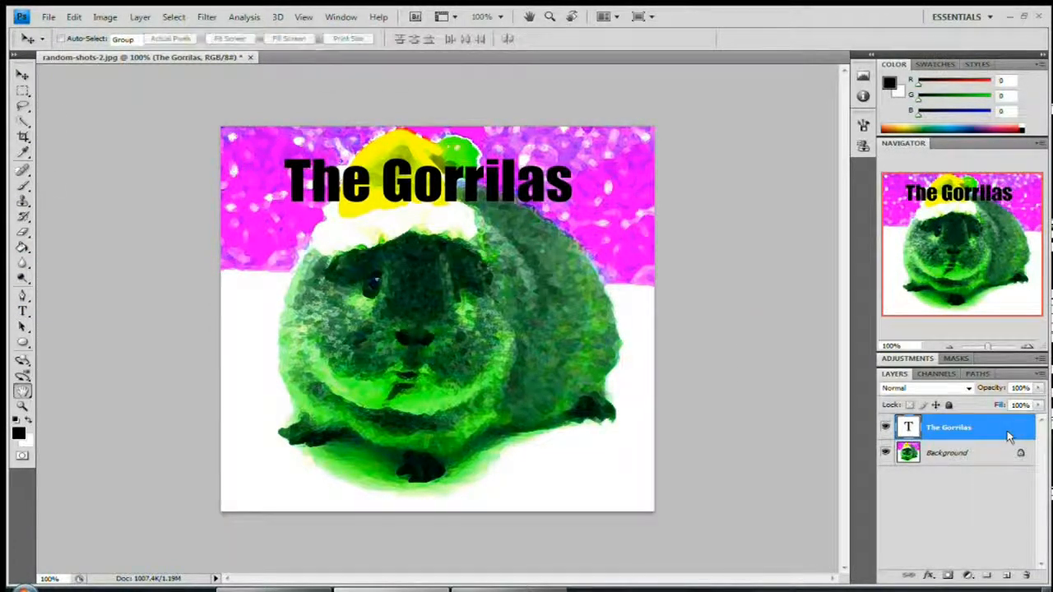
{"action": "left_click_drag", "start_coordinate": [521, 113], "coordinate": [825, 140]}
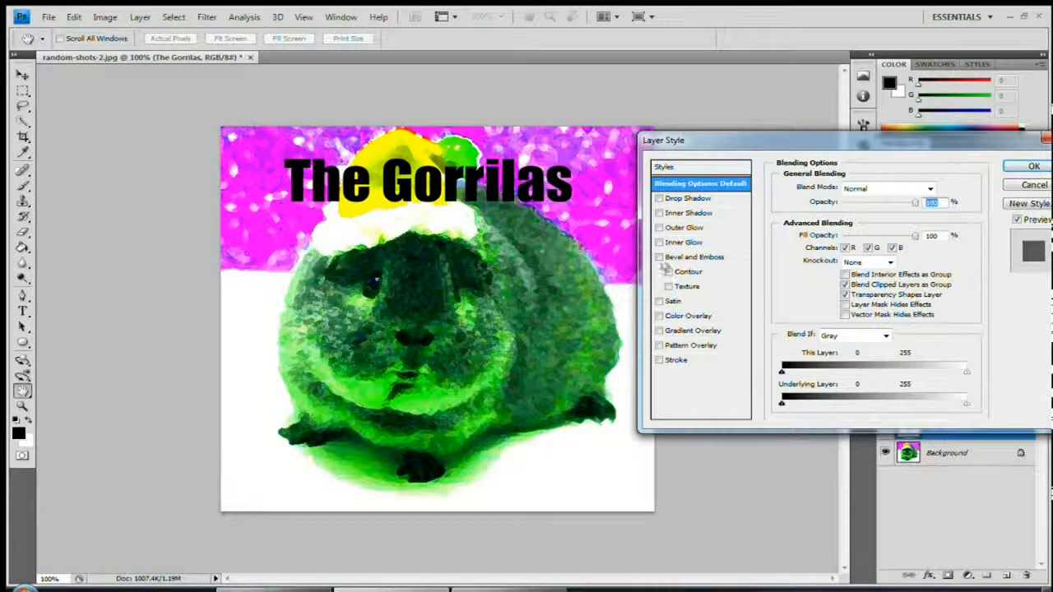
{"action": "left_click", "coordinate": [659, 360]}
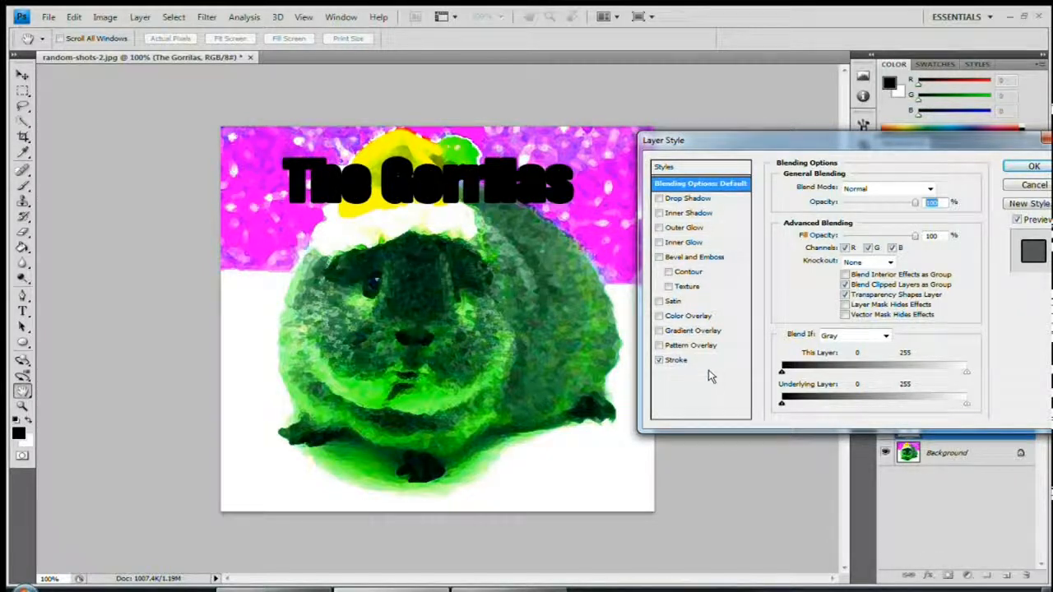
{"action": "left_click", "coordinate": [699, 363]}
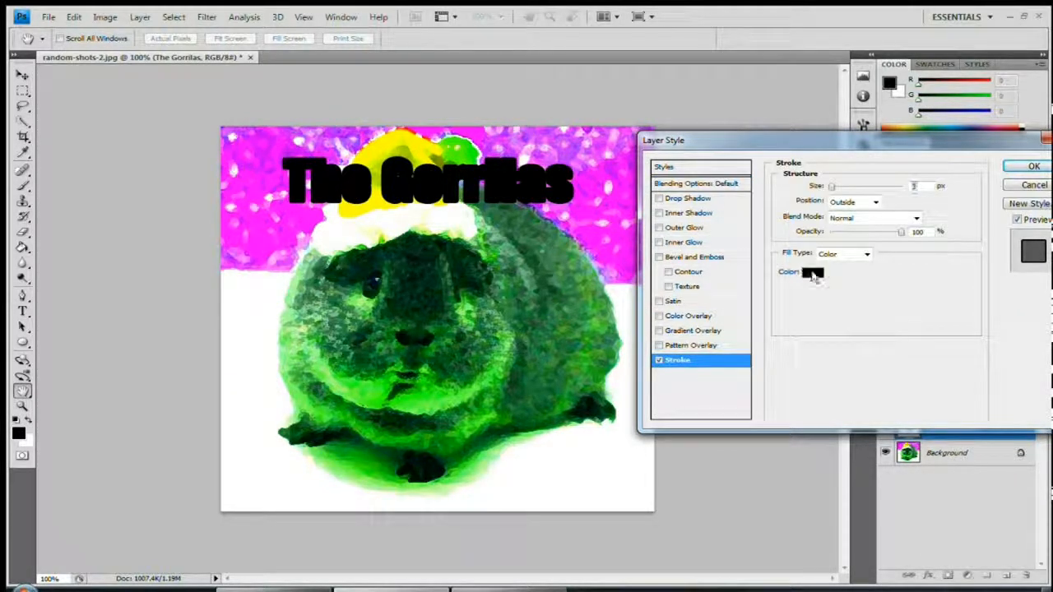
{"action": "left_click", "coordinate": [813, 274]}
{"action": "left_click_drag", "start_coordinate": [707, 285], "coordinate": [770, 247]}
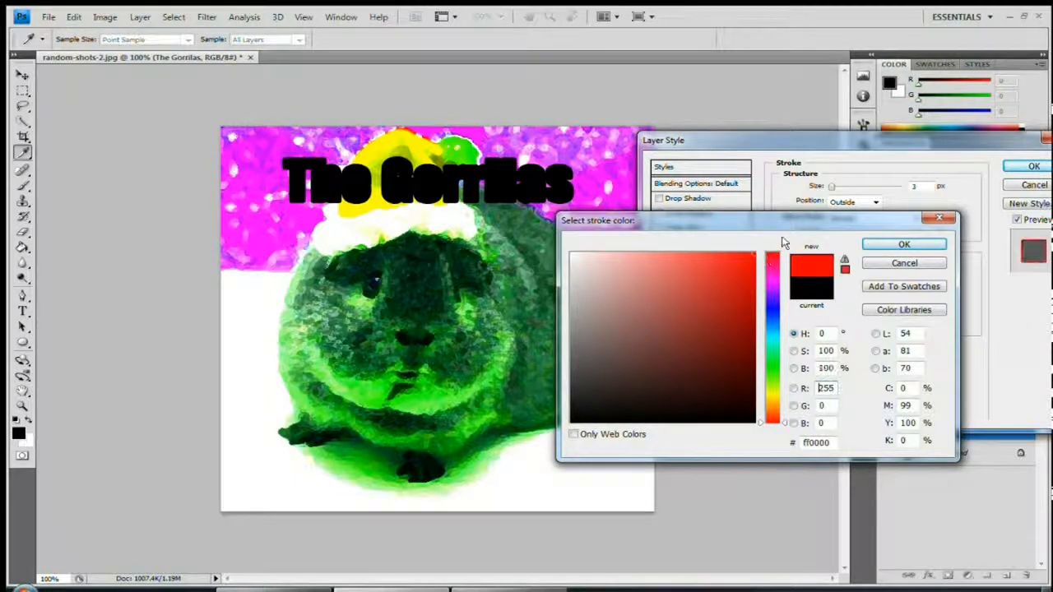
{"action": "left_click", "coordinate": [901, 246]}
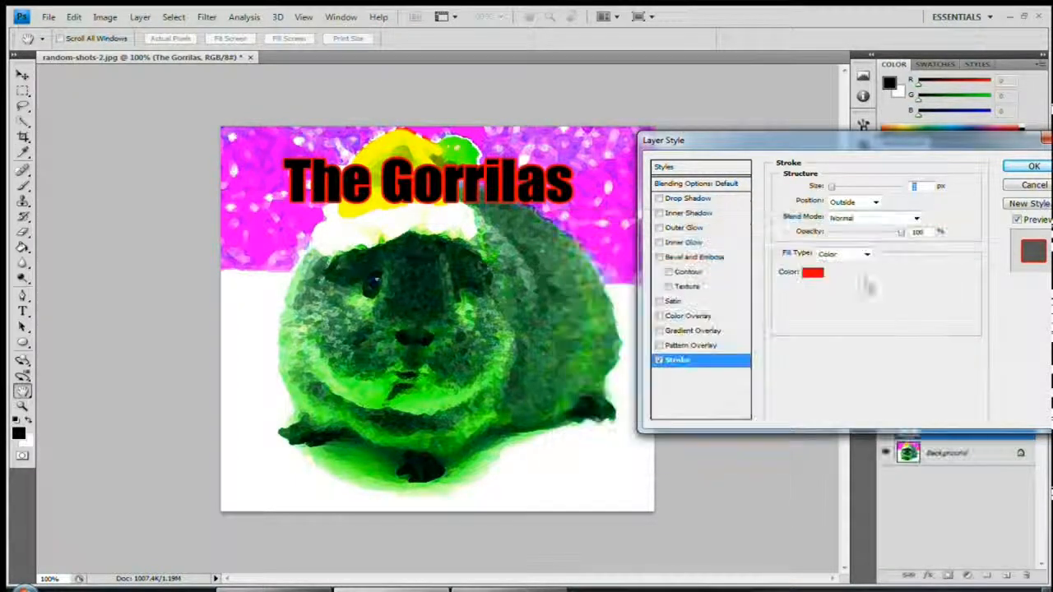
Add the bluish stone-like pattern overlay and a drop shadow to the title's layer style and apply it
{"action": "left_click", "coordinate": [659, 346]}
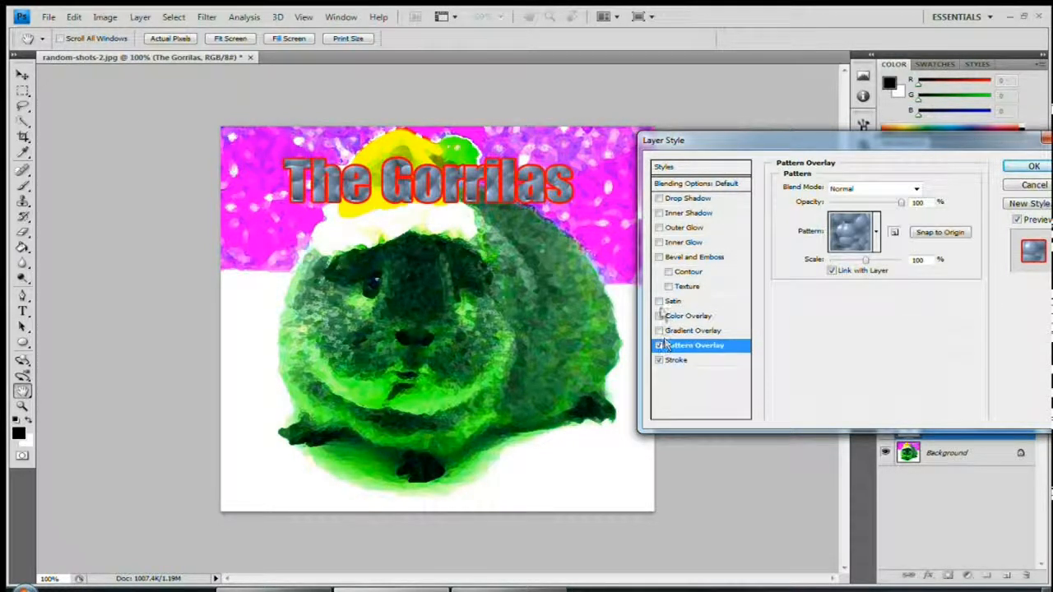
{"action": "left_click", "coordinate": [660, 199]}
{"action": "left_click_drag", "start_coordinate": [848, 140], "coordinate": [741, 196]}
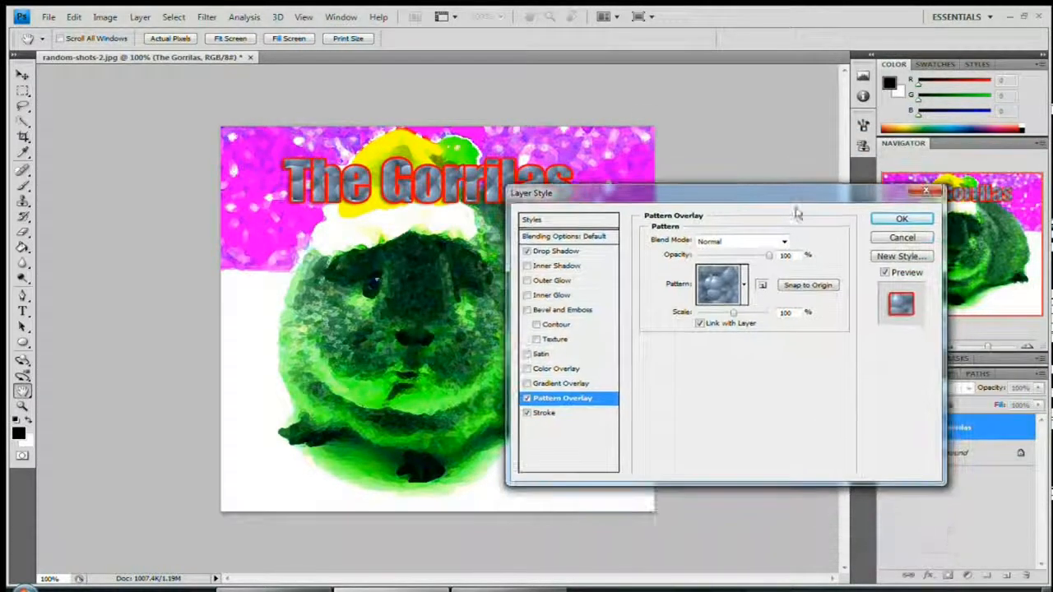
{"action": "left_click", "coordinate": [903, 220]}
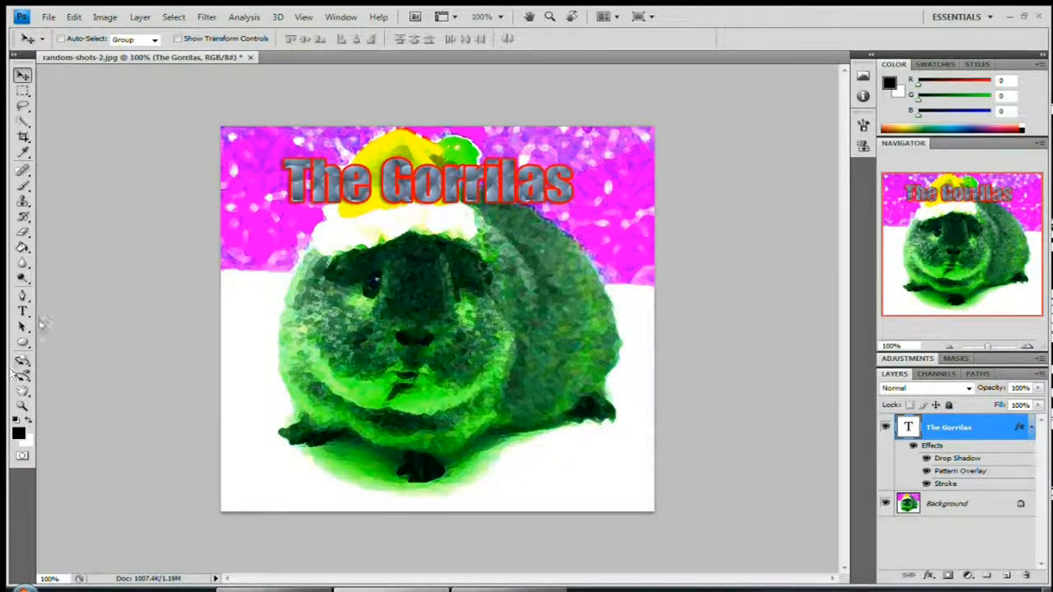
Add the text "Hamster Dance" in black 60 pt Impact across the guinea pig's front feet
{"action": "left_click", "coordinate": [23, 312]}
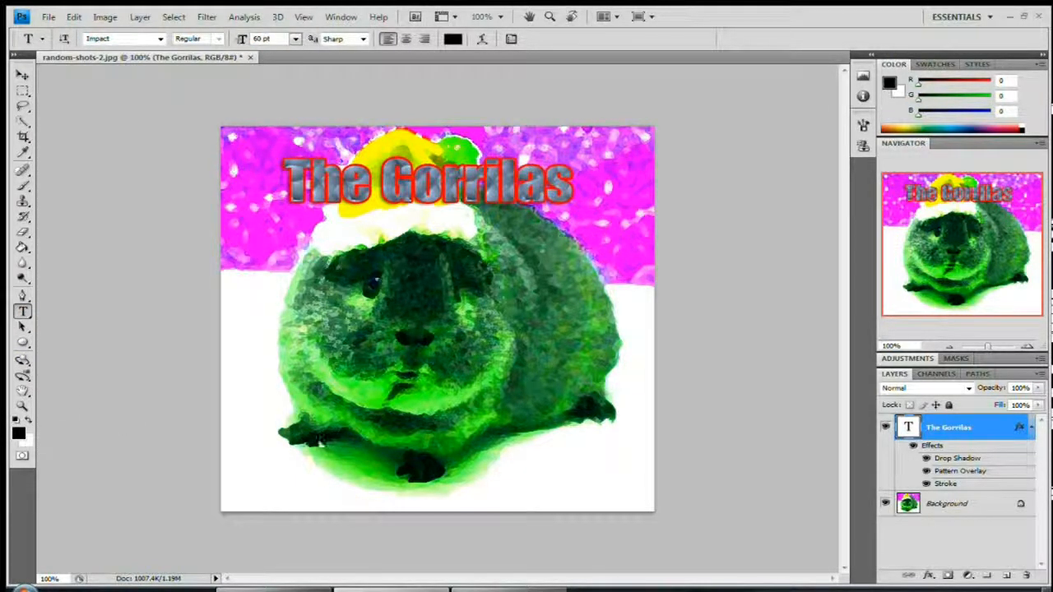
{"action": "left_click", "coordinate": [276, 436]}
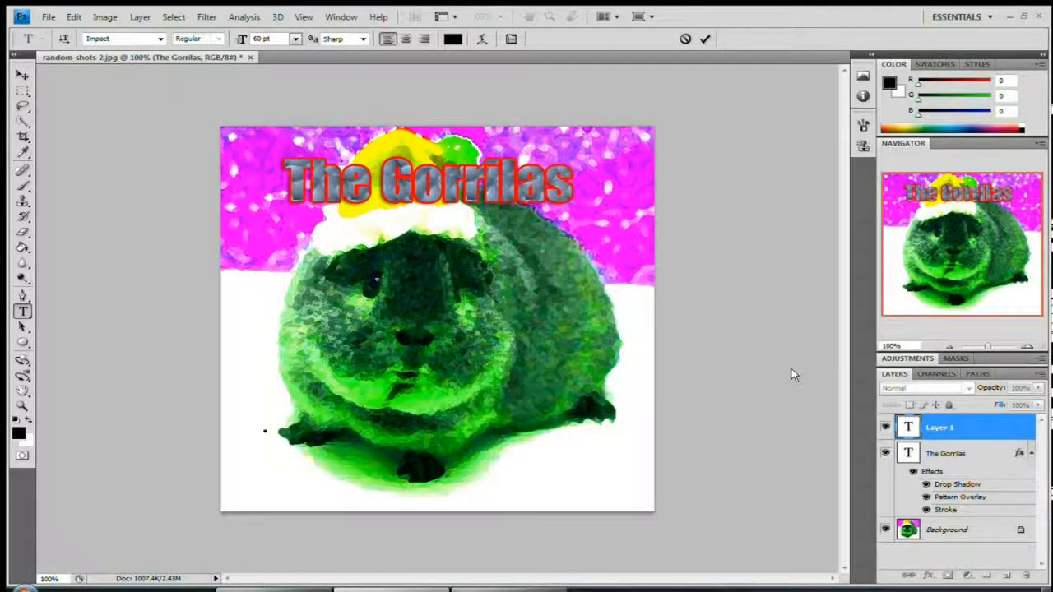
{"action": "type", "text": "Hams"}
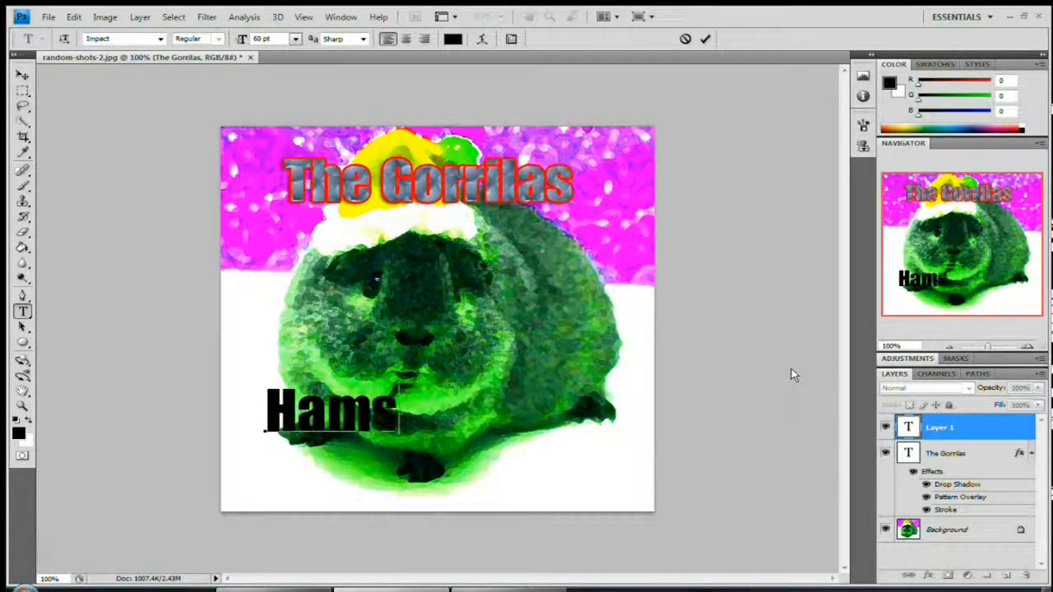
{"action": "type", "text": "ter"}
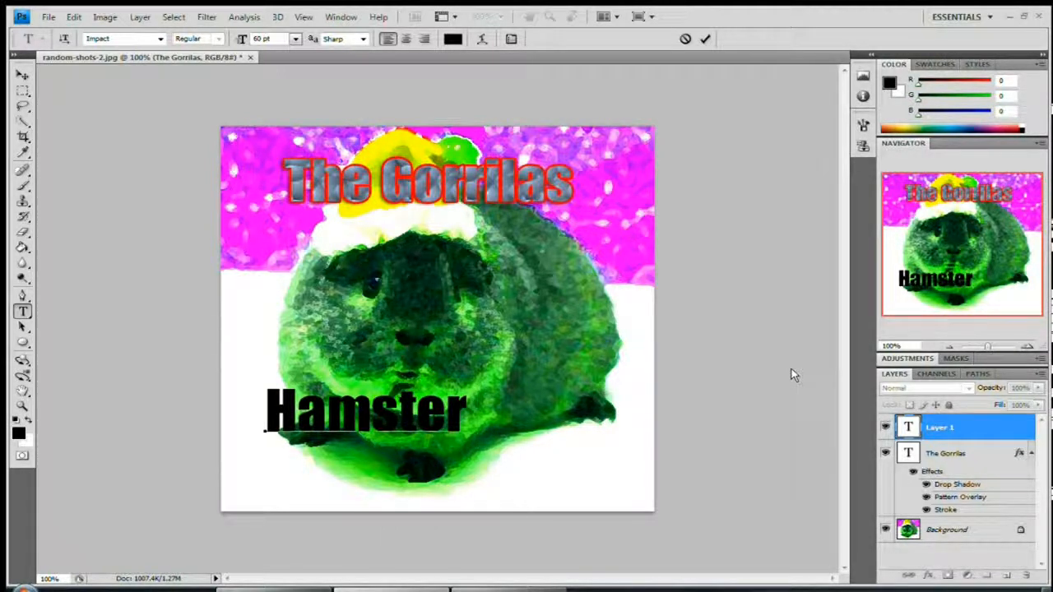
{"action": "type", "text": "Dance"}
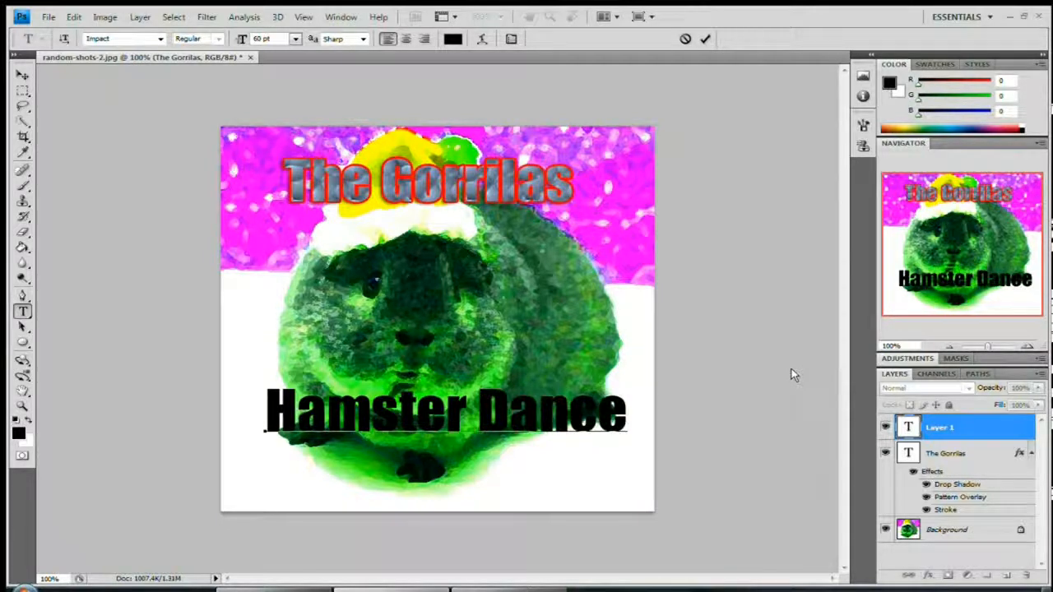
Change the font of "Hamster Dance" to Courier and shift the text slightly left
{"action": "left_click_drag", "start_coordinate": [630, 418], "coordinate": [280, 424]}
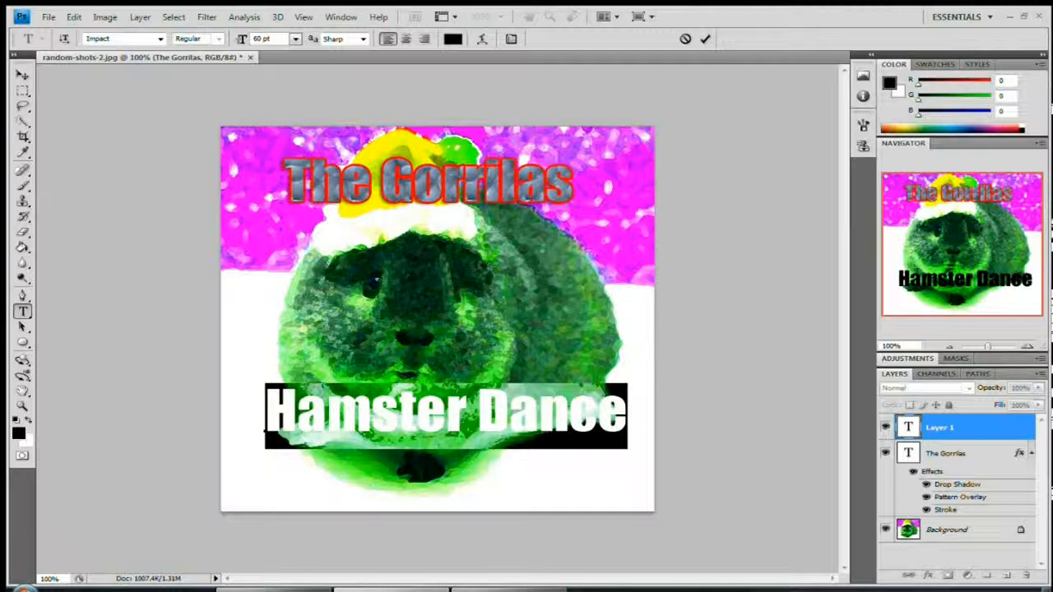
{"action": "left_click", "coordinate": [161, 39]}
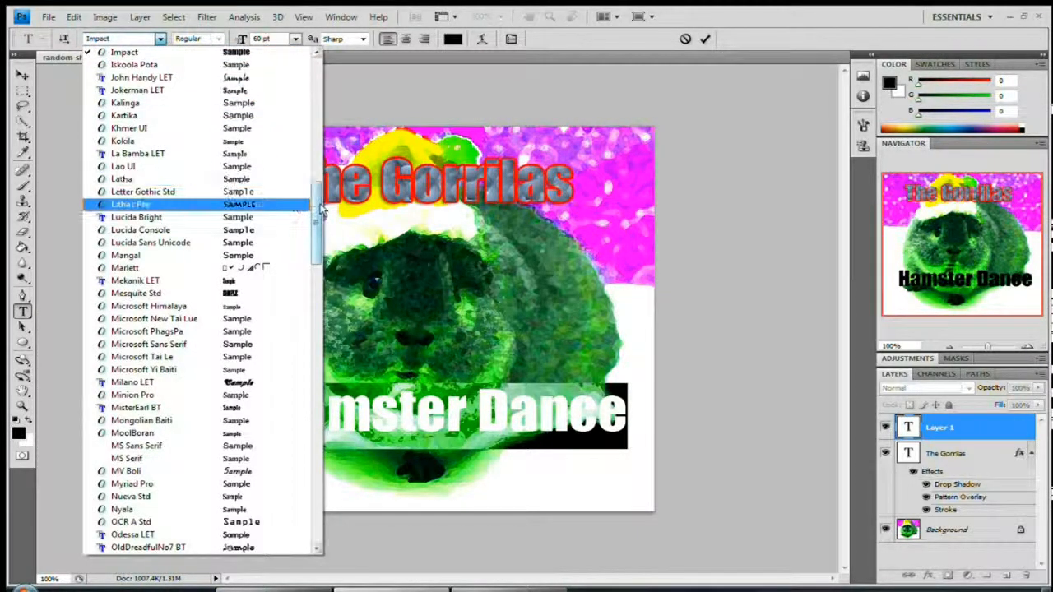
{"action": "left_click_drag", "start_coordinate": [317, 211], "coordinate": [321, 298]}
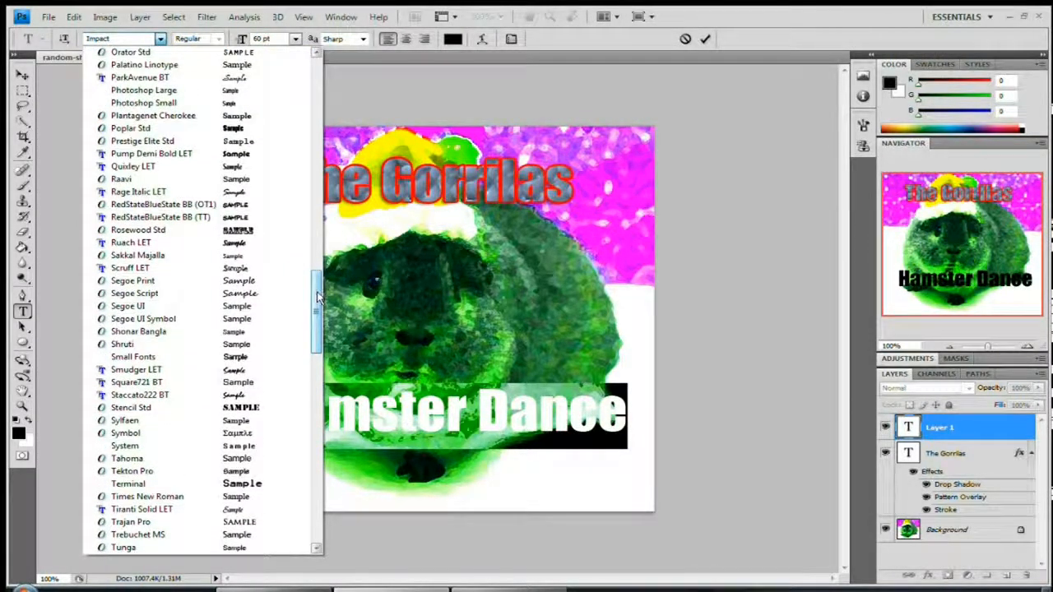
{"action": "left_click_drag", "start_coordinate": [320, 300], "coordinate": [315, 132]}
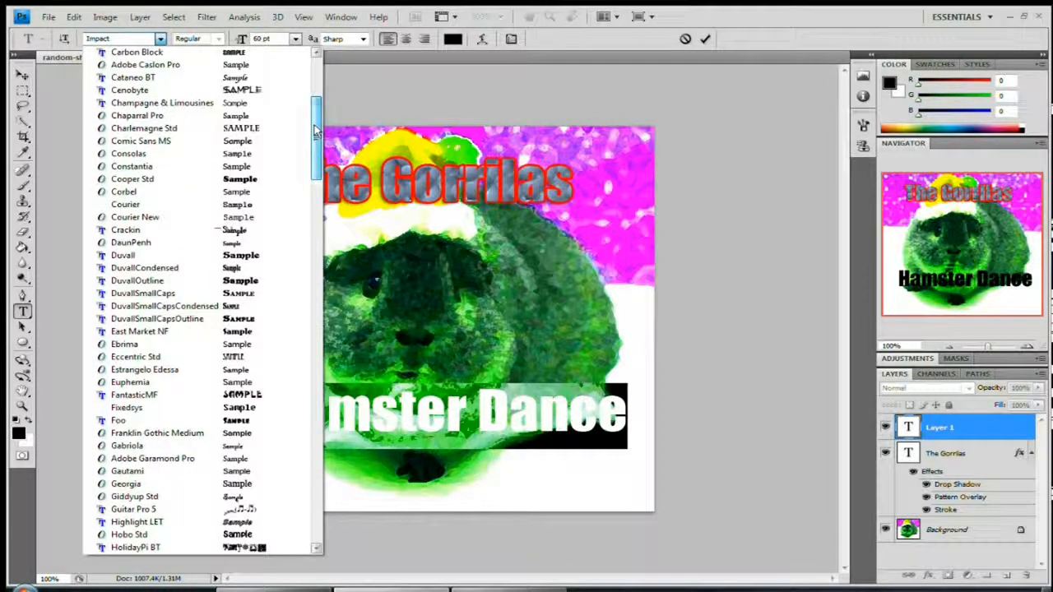
{"action": "left_click", "coordinate": [205, 209]}
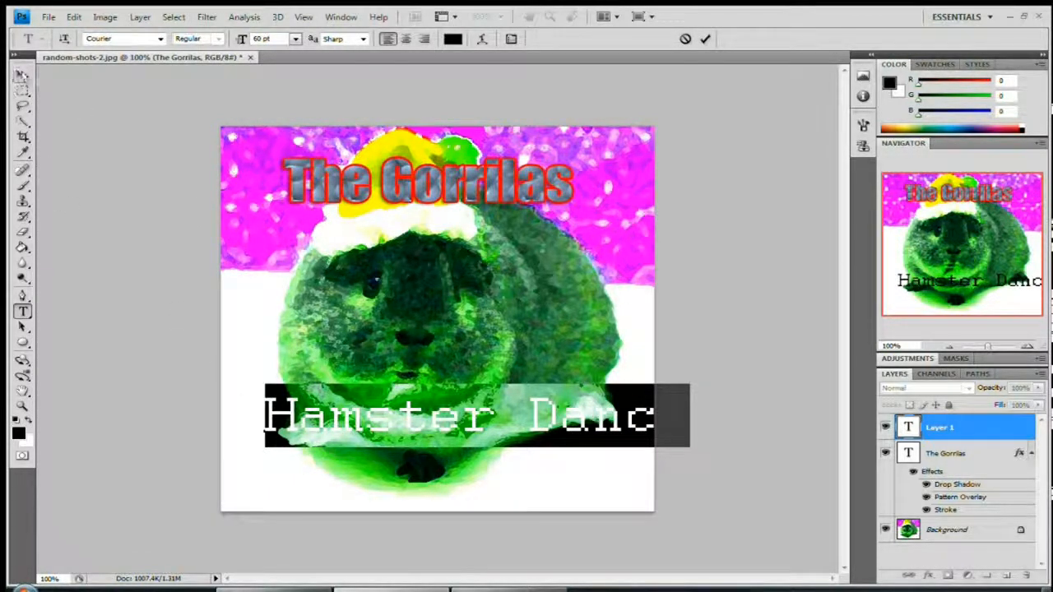
{"action": "left_click", "coordinate": [22, 75]}
{"action": "left_click_drag", "start_coordinate": [425, 422], "coordinate": [415, 420]}
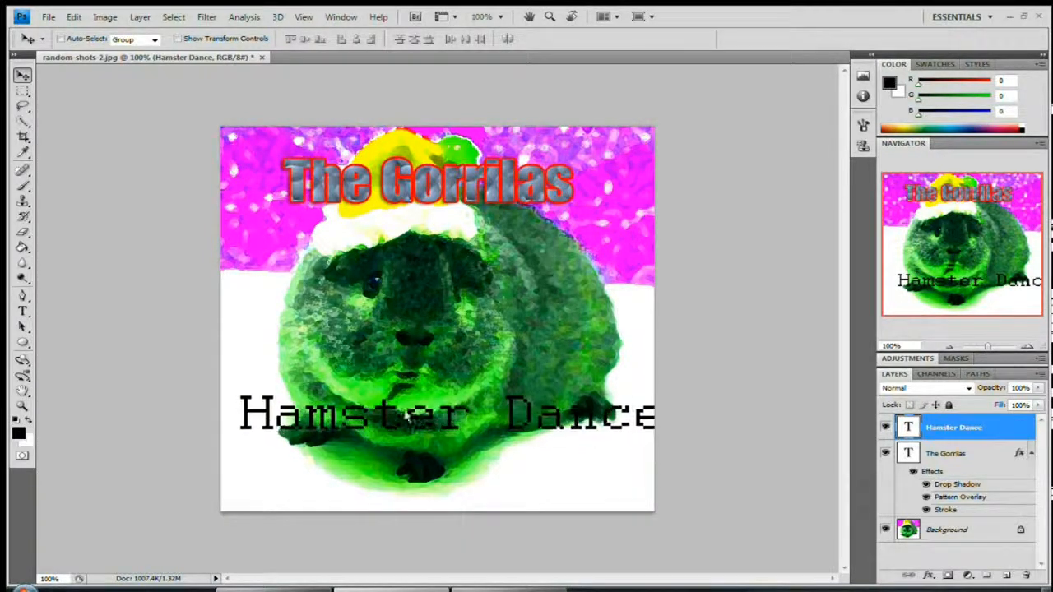
Set the size of the whole "Hamster Dance" text to 48 pt
{"action": "left_click", "coordinate": [24, 92]}
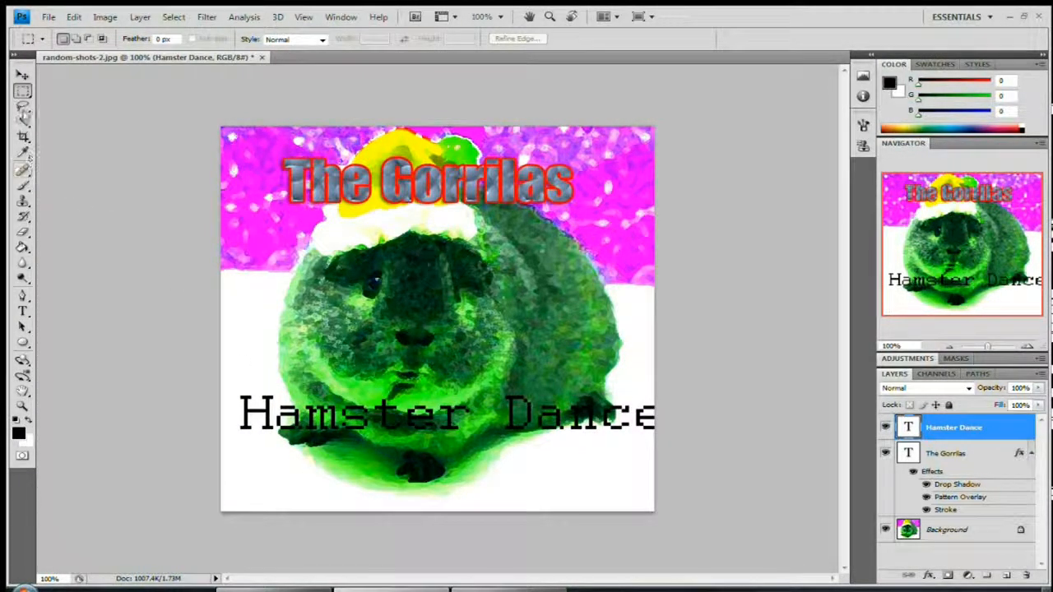
{"action": "left_click", "coordinate": [23, 311]}
{"action": "left_click_drag", "start_coordinate": [241, 416], "coordinate": [732, 415]}
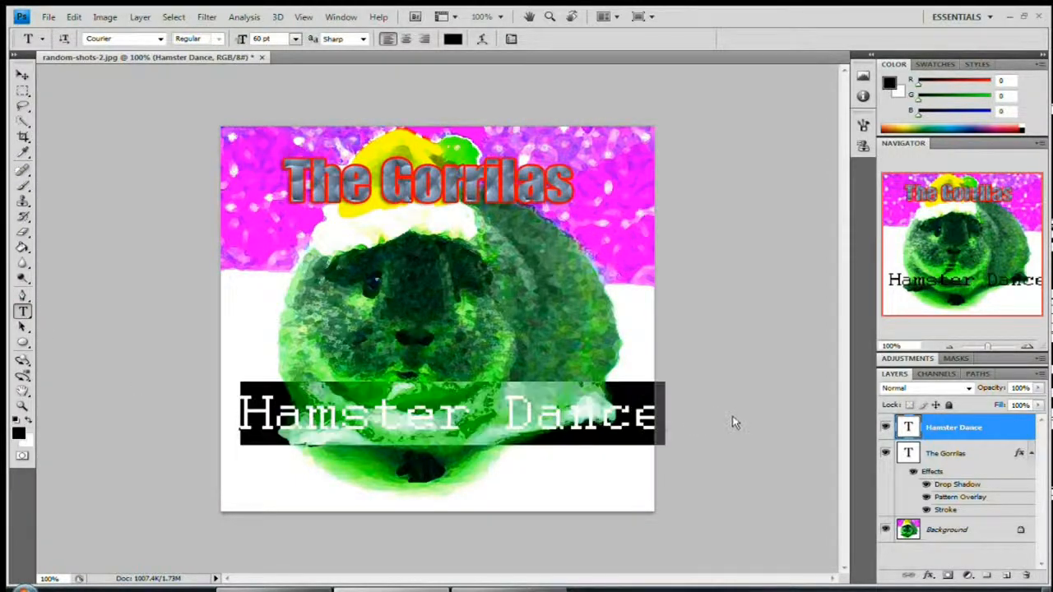
{"action": "left_click", "coordinate": [297, 39]}
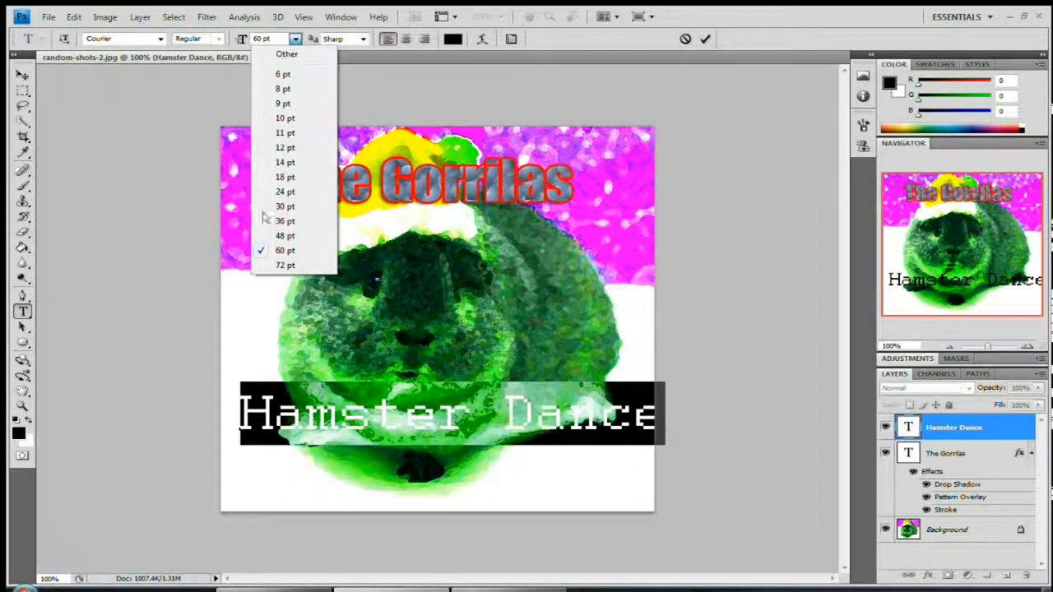
{"action": "left_click", "coordinate": [272, 243]}
{"action": "left_click", "coordinate": [23, 75]}
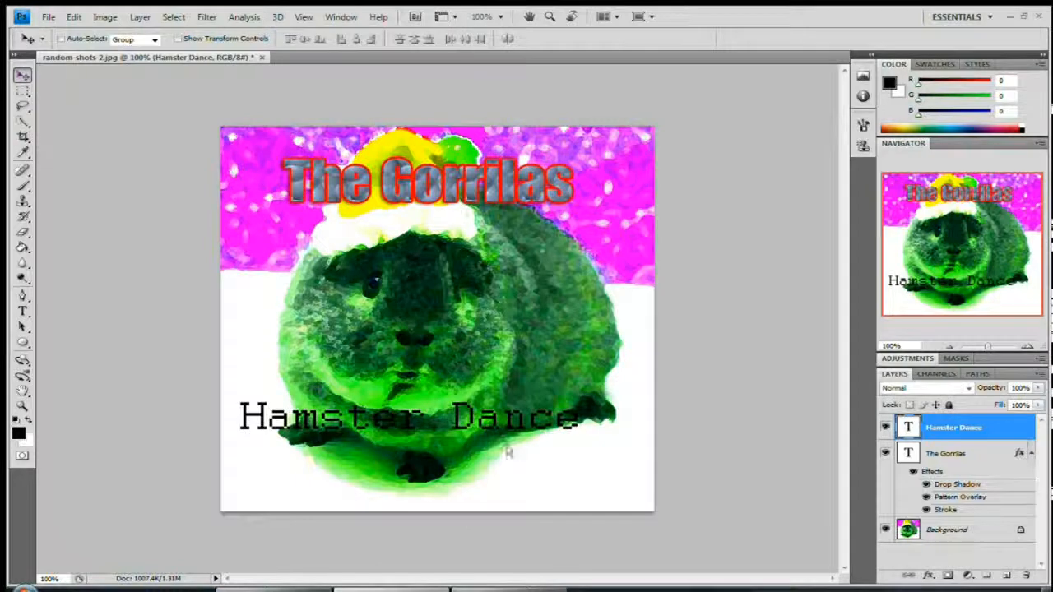
Give the "Hamster Dance" text layer a yellow-green (d2ff00) outside stroke and a drop shadow
{"action": "double_click", "coordinate": [1002, 427]}
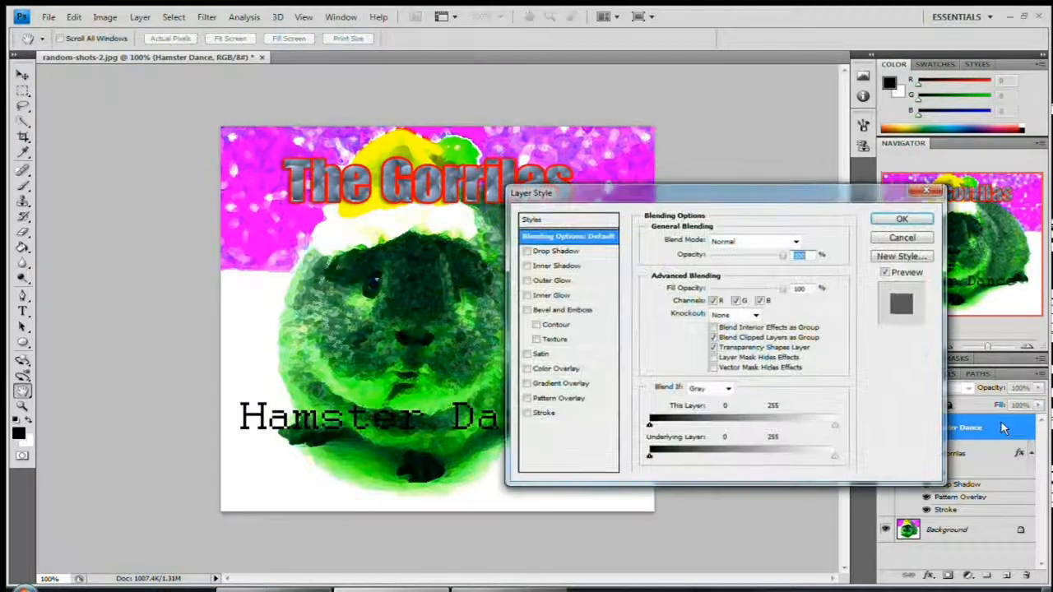
{"action": "left_click", "coordinate": [558, 419]}
{"action": "left_click", "coordinate": [681, 326]}
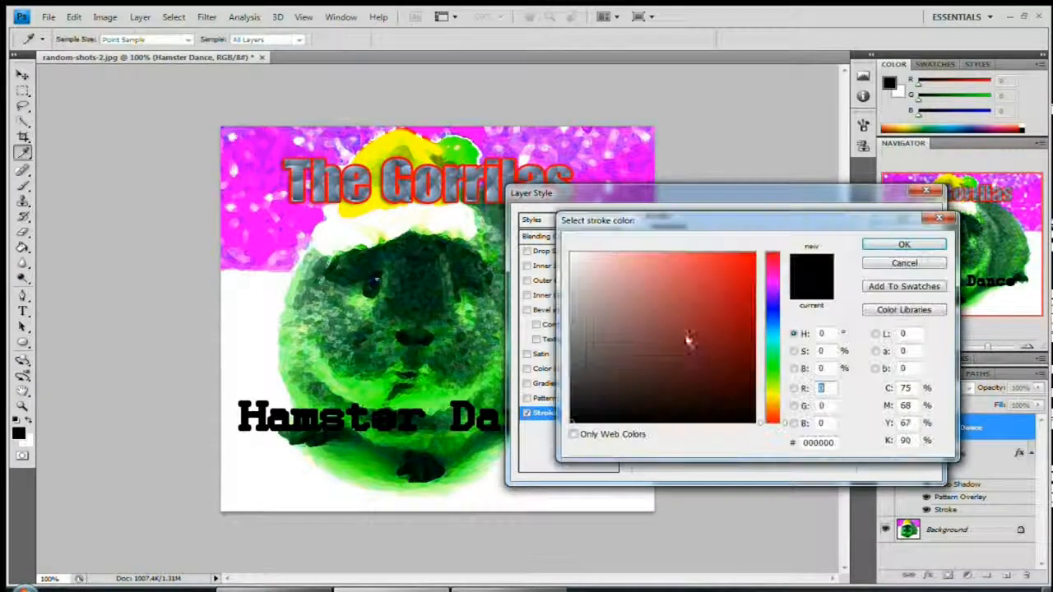
{"action": "left_click", "coordinate": [773, 390]}
{"action": "left_click_drag", "start_coordinate": [716, 375], "coordinate": [802, 210]}
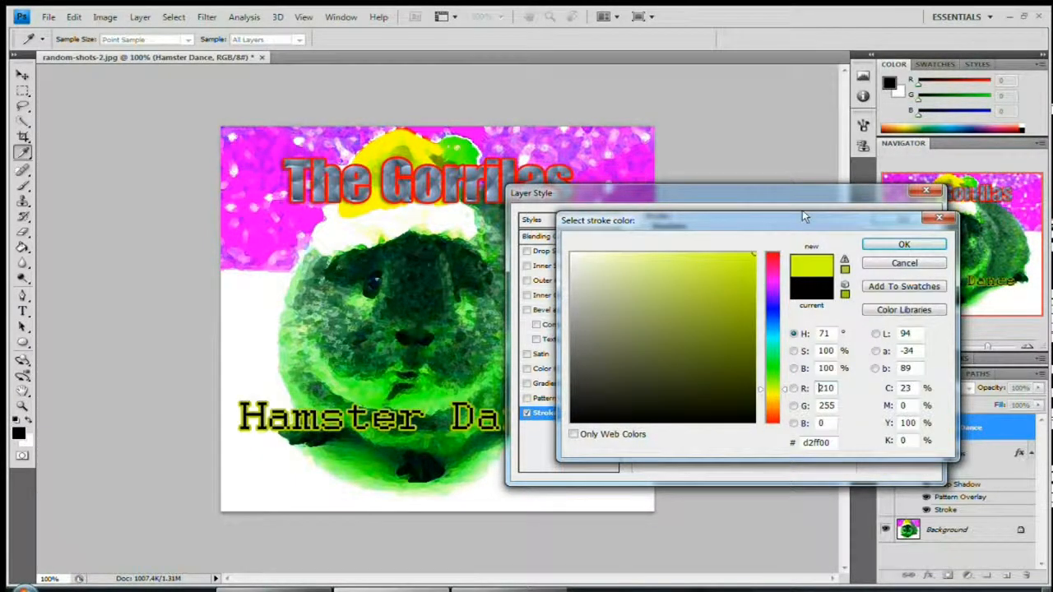
{"action": "left_click", "coordinate": [905, 245]}
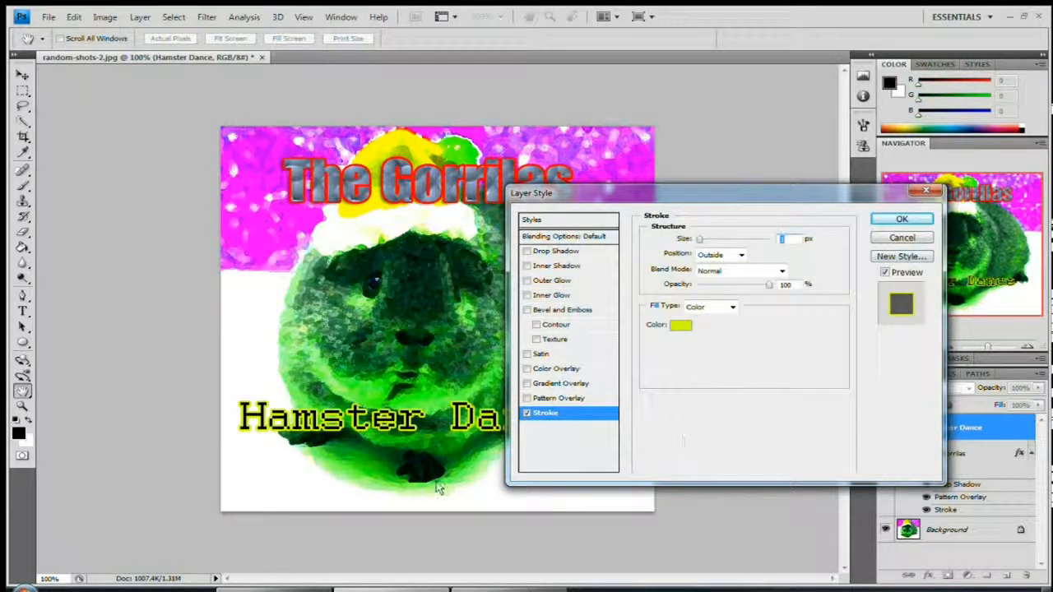
{"action": "left_click", "coordinate": [527, 251]}
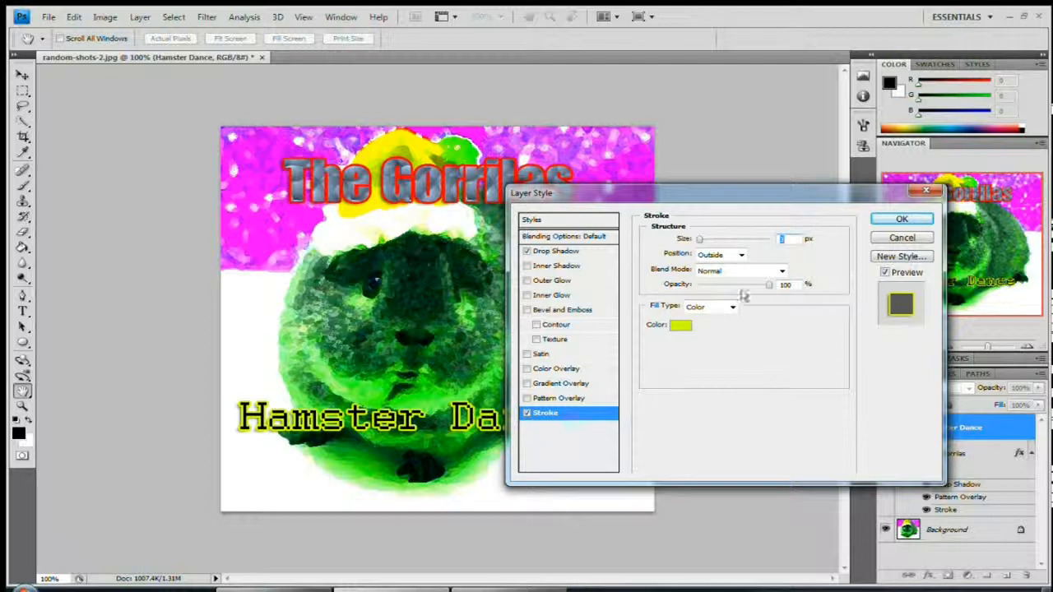
{"action": "left_click", "coordinate": [902, 219]}
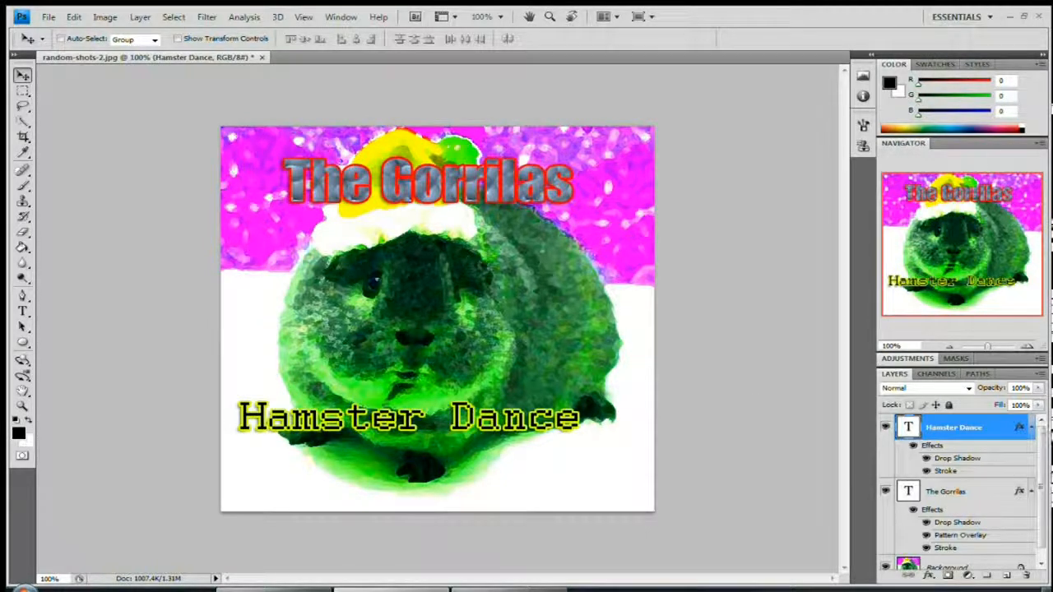
Apply a 50-300mm Zoom Lens Flare with 161% brightness to the Background layer, centred over the upper edge of the guinea pig's back
{"action": "mouse_move", "coordinate": [391, 589]}
{"action": "left_click", "coordinate": [202, 17]}
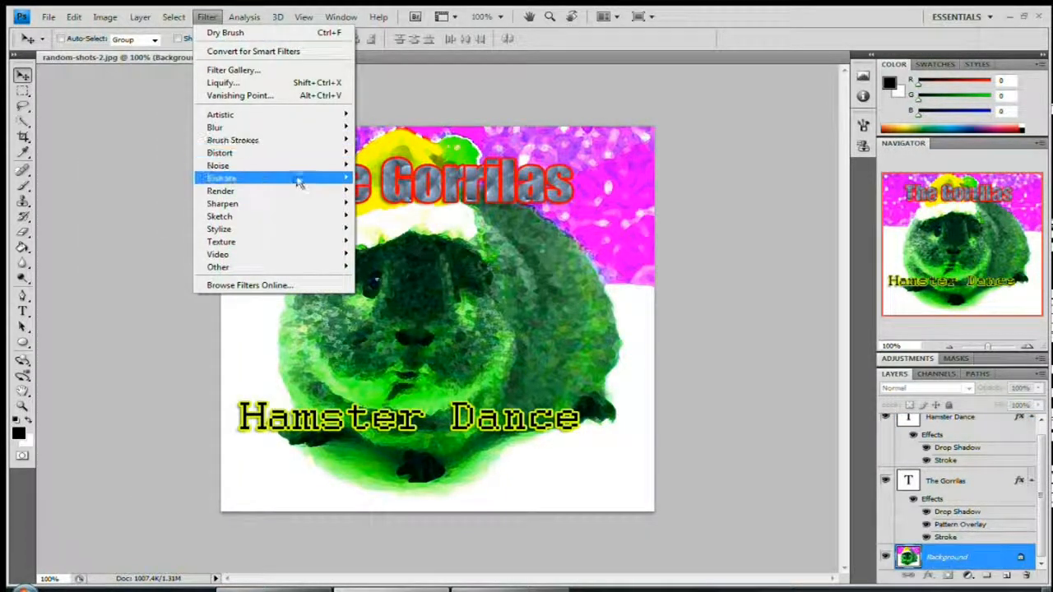
{"action": "mouse_move", "coordinate": [300, 193]}
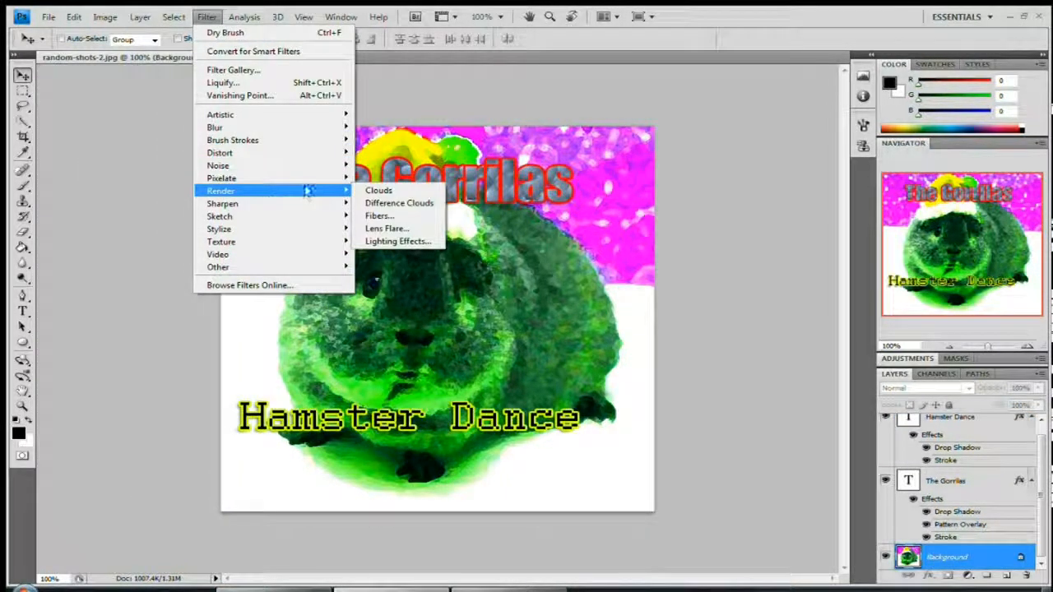
{"action": "left_click", "coordinate": [413, 229]}
{"action": "left_click_drag", "start_coordinate": [535, 113], "coordinate": [798, 116]}
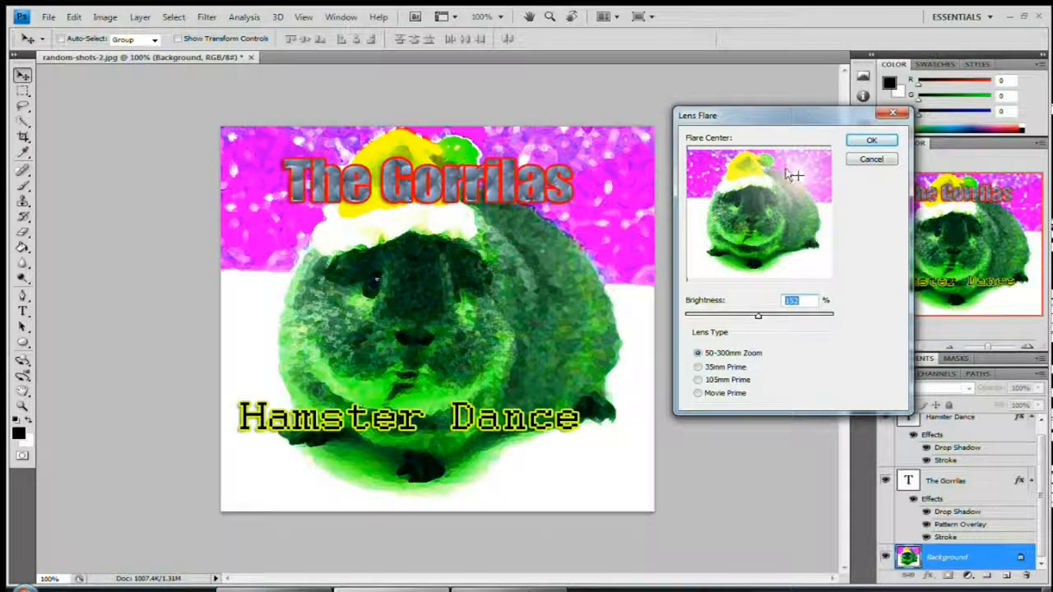
{"action": "mouse_move", "coordinate": [760, 319]}
{"action": "left_mouse_down"}
{"action": "mouse_move", "coordinate": [773, 318]}
{"action": "mouse_move", "coordinate": [766, 325]}
{"action": "left_mouse_up"}
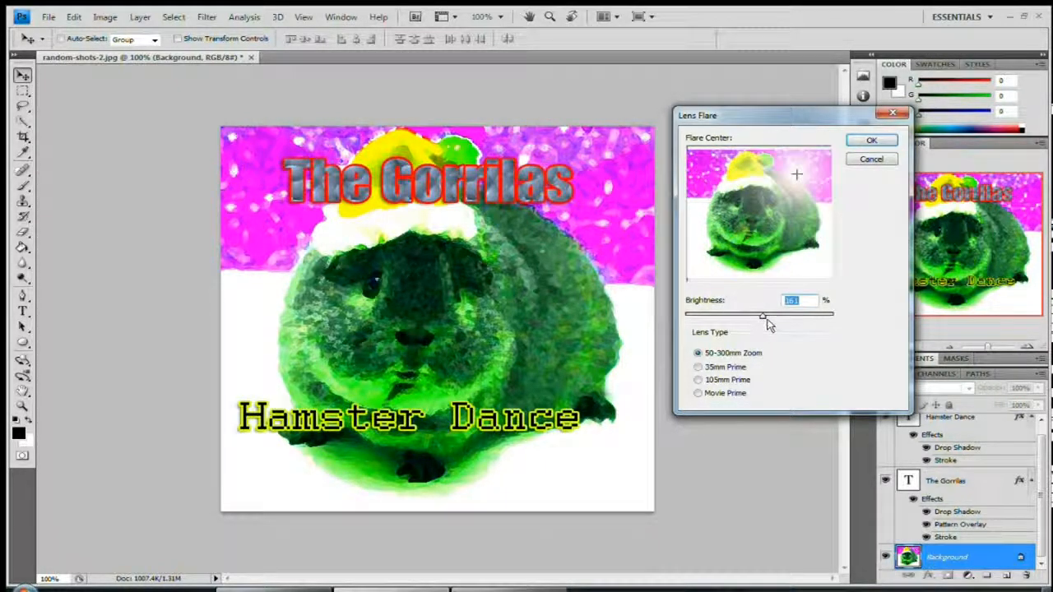
{"action": "left_click", "coordinate": [794, 202]}
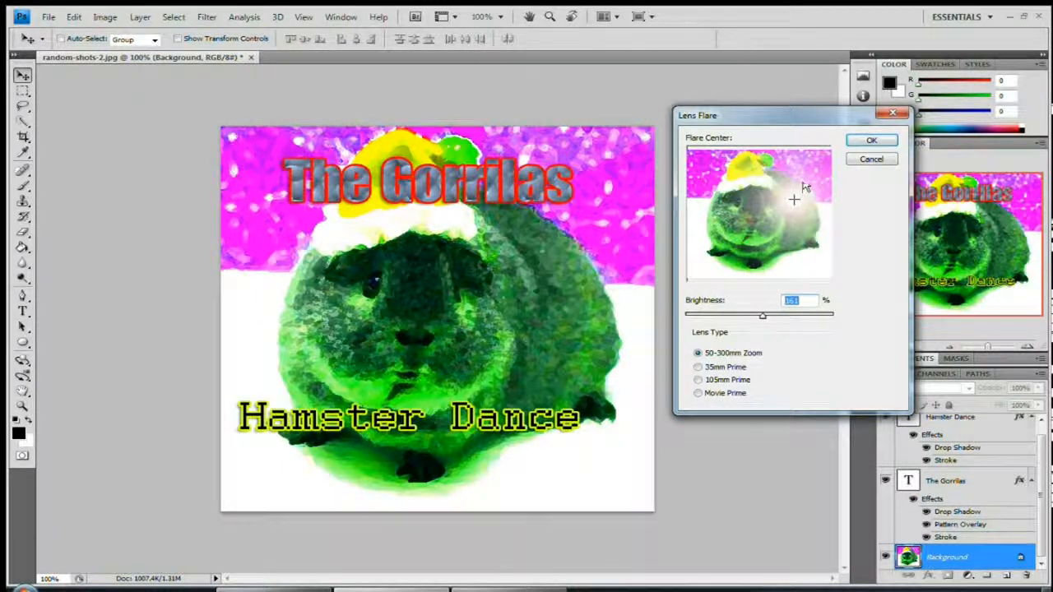
{"action": "left_click", "coordinate": [803, 177]}
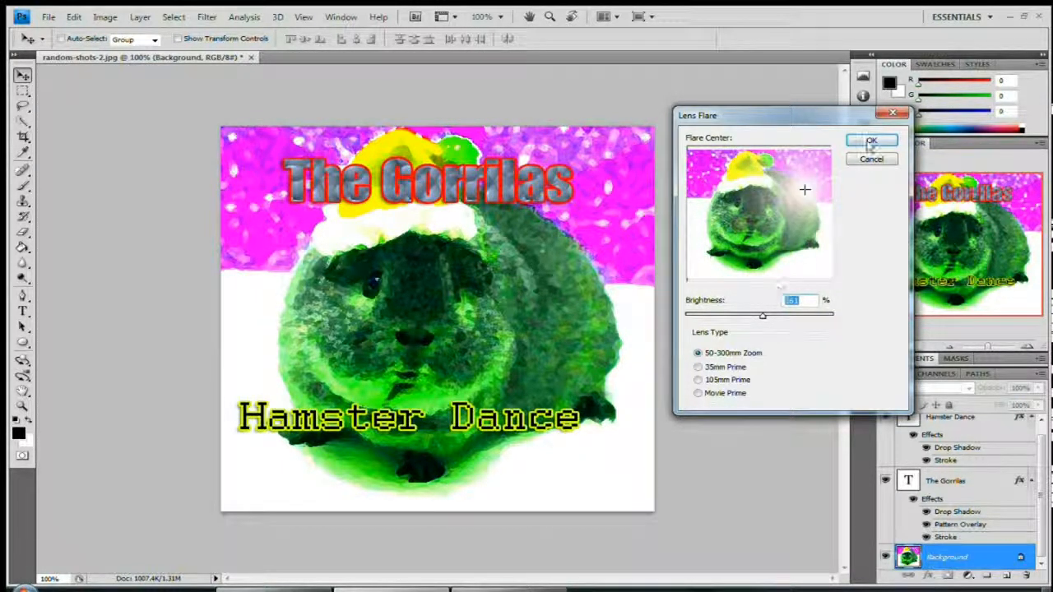
{"action": "left_click", "coordinate": [871, 140]}
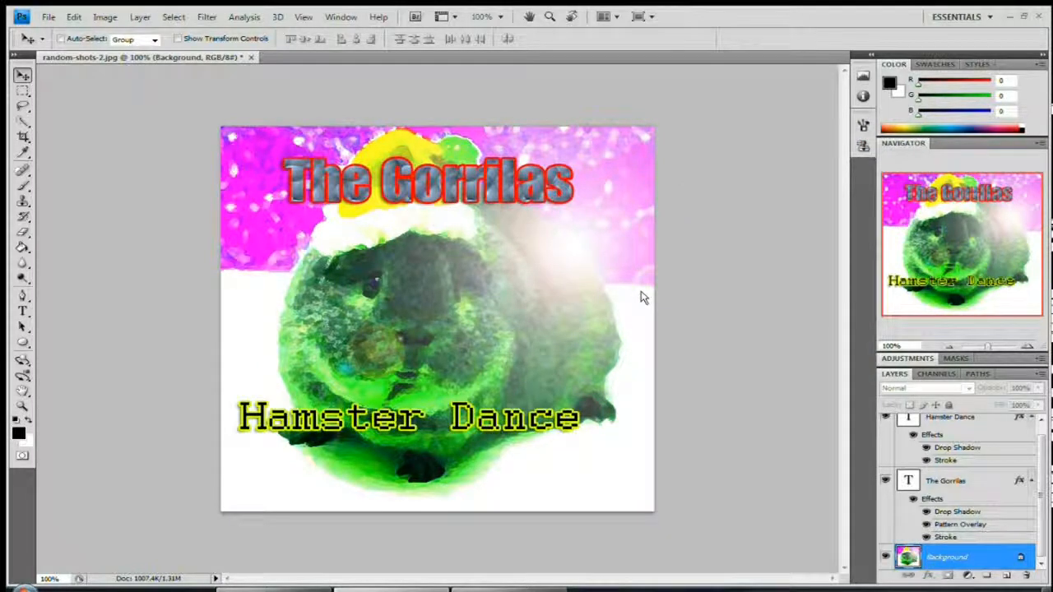